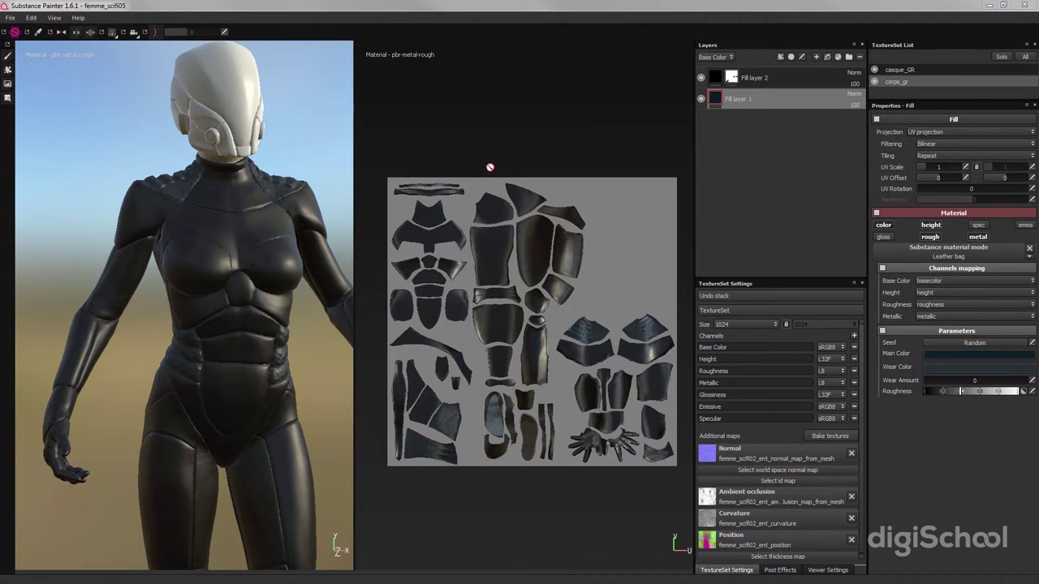
- Orbit and zoom the view to frame the helmet, torso and hands
{"action": "mouse_move", "coordinate": [279, 298]}
{"action": "left_mouse_down", "text": "alt"}
{"action": "mouse_move", "coordinate": [267, 300]}
{"action": "mouse_move", "coordinate": [276, 369]}
{"action": "mouse_move", "coordinate": [252, 355]}
{"action": "left_mouse_up", "text": "alt"}
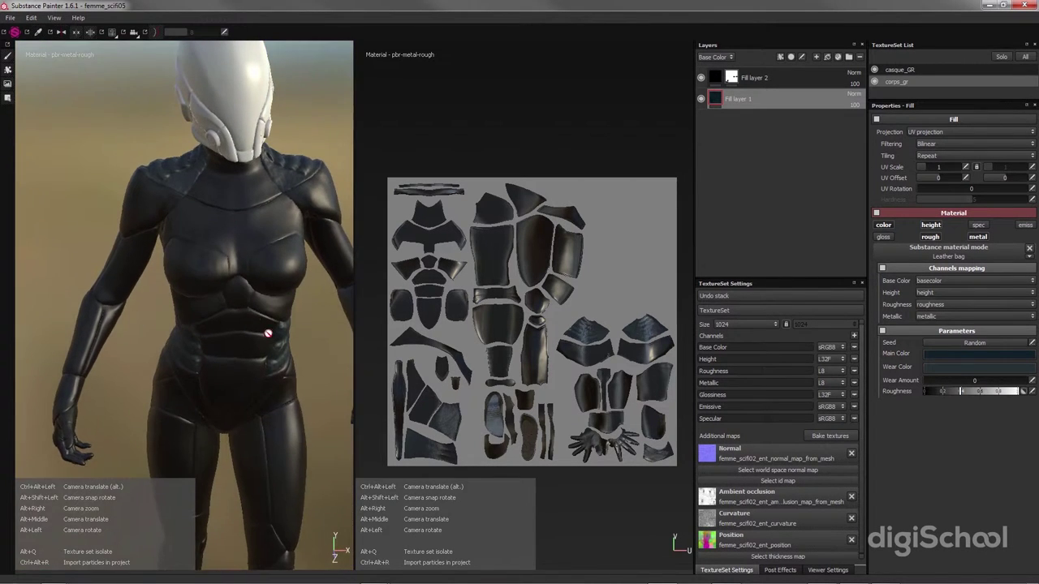
{"action": "scroll", "coordinate": [252, 355], "scroll_direction": "up", "scroll_amount": 3}
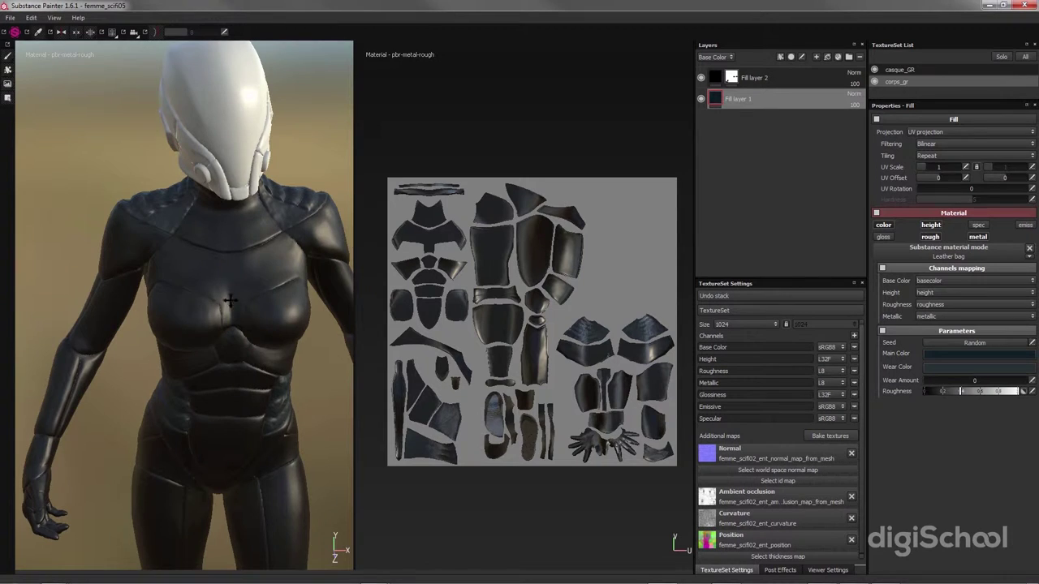
{"action": "left_click_drag", "start_coordinate": [240, 319], "coordinate": [149, 261], "text": "alt"}
{"action": "mouse_move", "coordinate": [188, 323]}
{"action": "left_mouse_down", "text": "alt"}
{"action": "mouse_move", "coordinate": [225, 309]}
{"action": "mouse_move", "coordinate": [203, 291]}
{"action": "left_mouse_up", "text": "alt"}
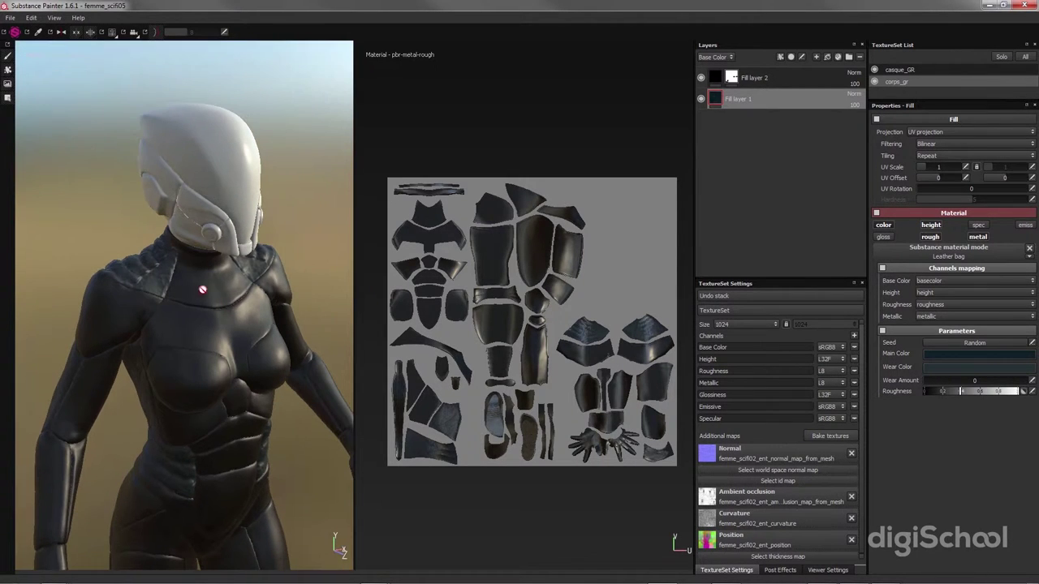
{"action": "mouse_move", "coordinate": [208, 328]}
{"action": "left_mouse_down", "text": "alt"}
{"action": "mouse_move", "coordinate": [322, 310]}
{"action": "mouse_move", "coordinate": [149, 318]}
{"action": "mouse_move", "coordinate": [162, 325]}
{"action": "left_mouse_up", "text": "alt"}
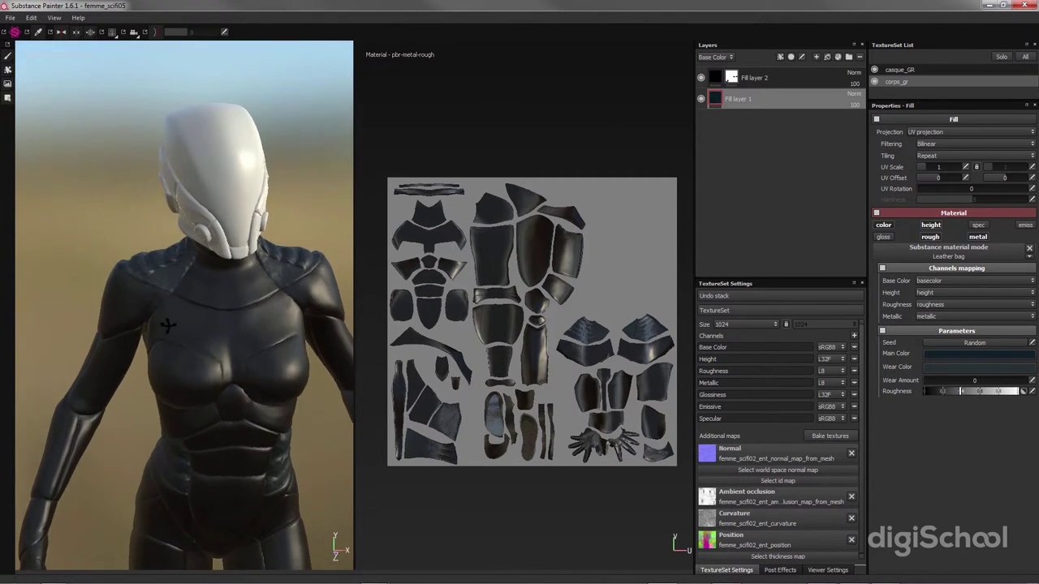
{"action": "middle_click_drag", "start_coordinate": [167, 343], "coordinate": [176, 206], "text": "alt"}
{"action": "left_click_drag", "start_coordinate": [177, 205], "coordinate": [197, 248], "text": "alt"}
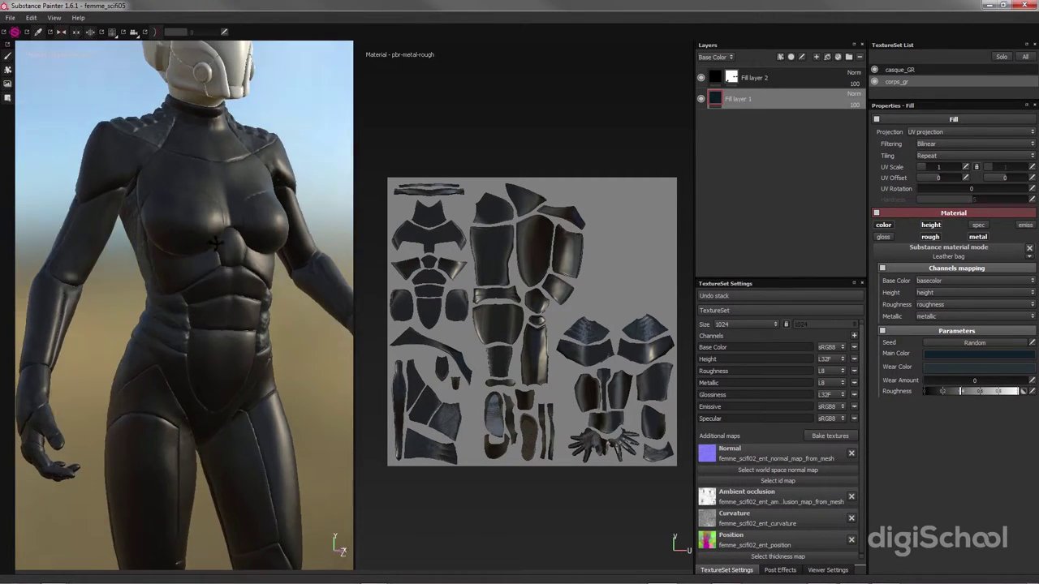
{"action": "middle_click_drag", "start_coordinate": [197, 248], "coordinate": [200, 275], "text": "alt"}
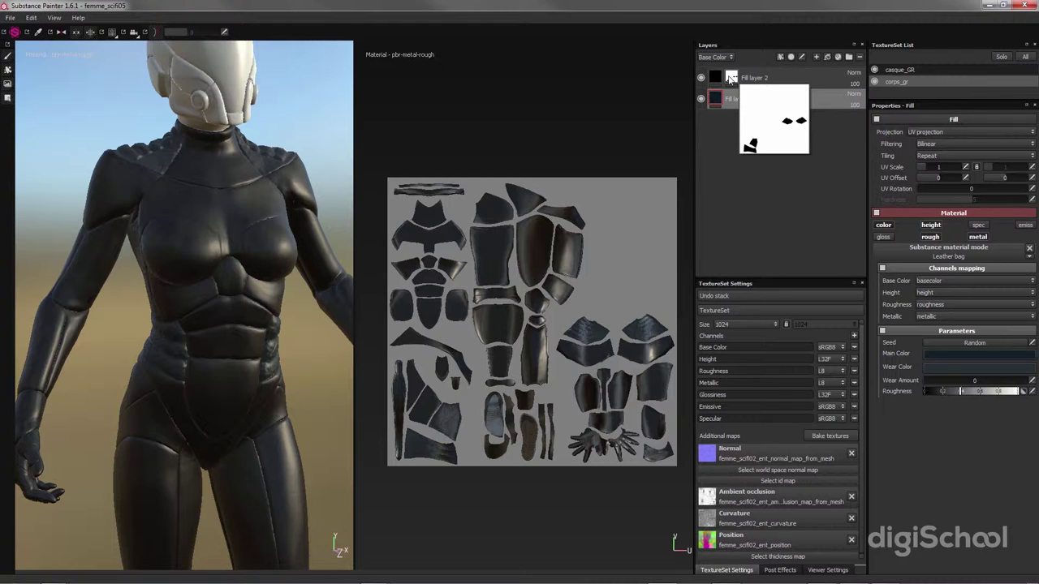
- Preview Polygon Fill on Fill layer 2, then switch back to the Paint brush
{"action": "left_click", "coordinate": [8, 98]}
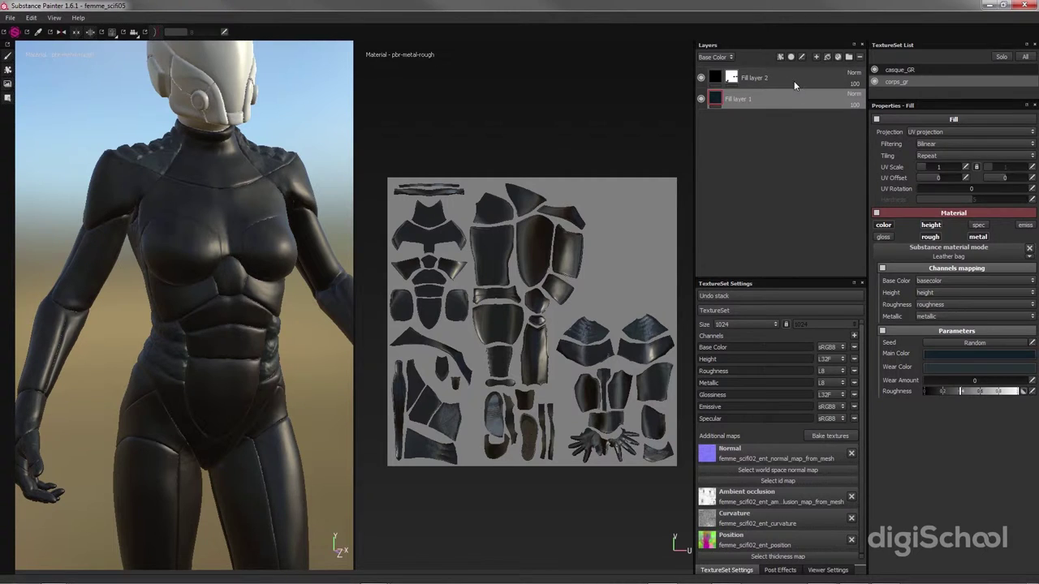
{"action": "left_click", "coordinate": [758, 78]}
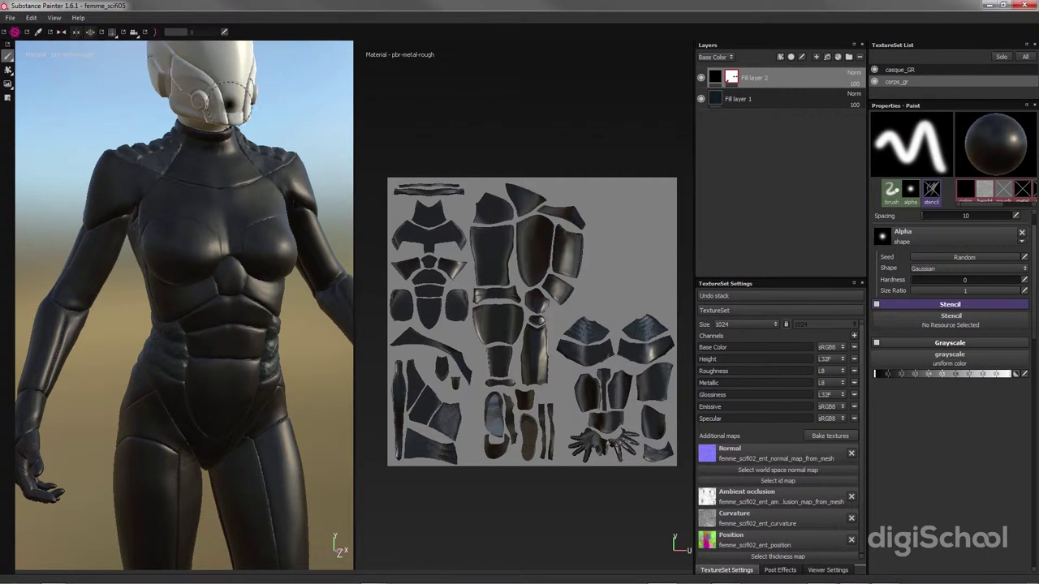
{"action": "left_click", "coordinate": [8, 98]}
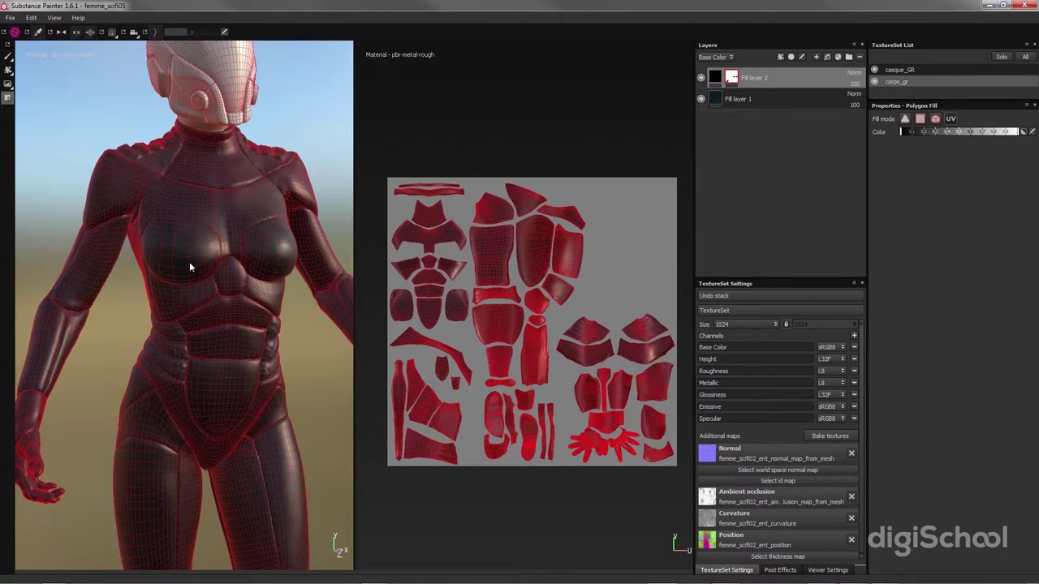
{"action": "left_click_drag", "start_coordinate": [189, 262], "coordinate": [233, 281], "text": "alt"}
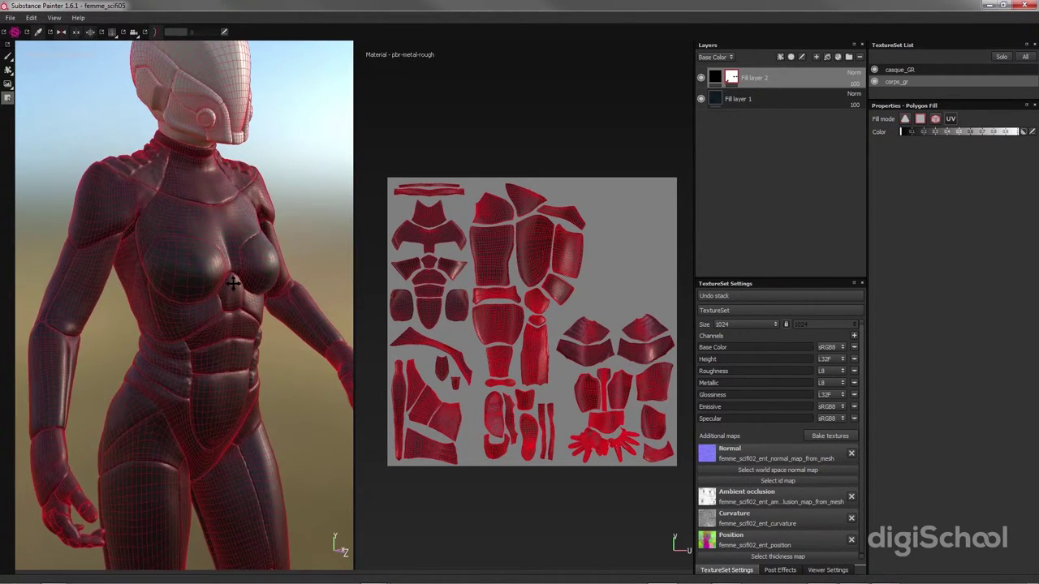
{"action": "left_click", "coordinate": [7, 59]}
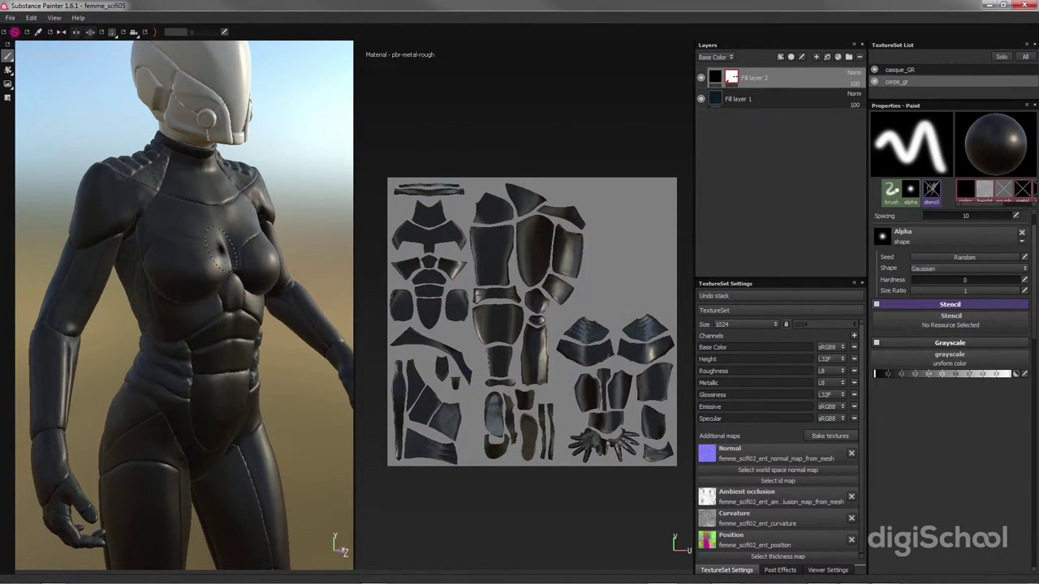
{"action": "left_click_drag", "start_coordinate": [219, 248], "coordinate": [223, 288], "text": "alt"}
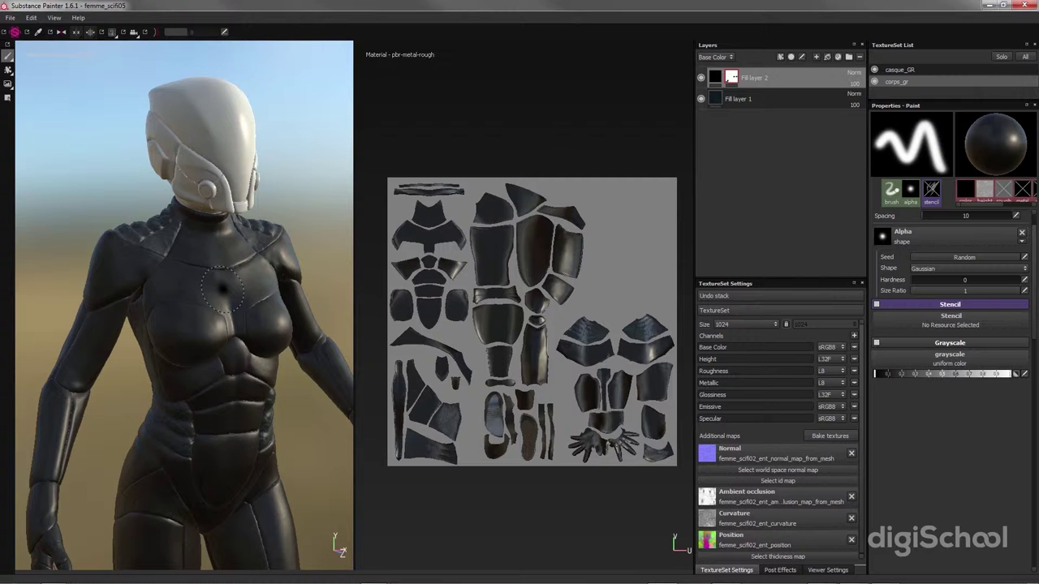
{"action": "left_click", "coordinate": [8, 99]}
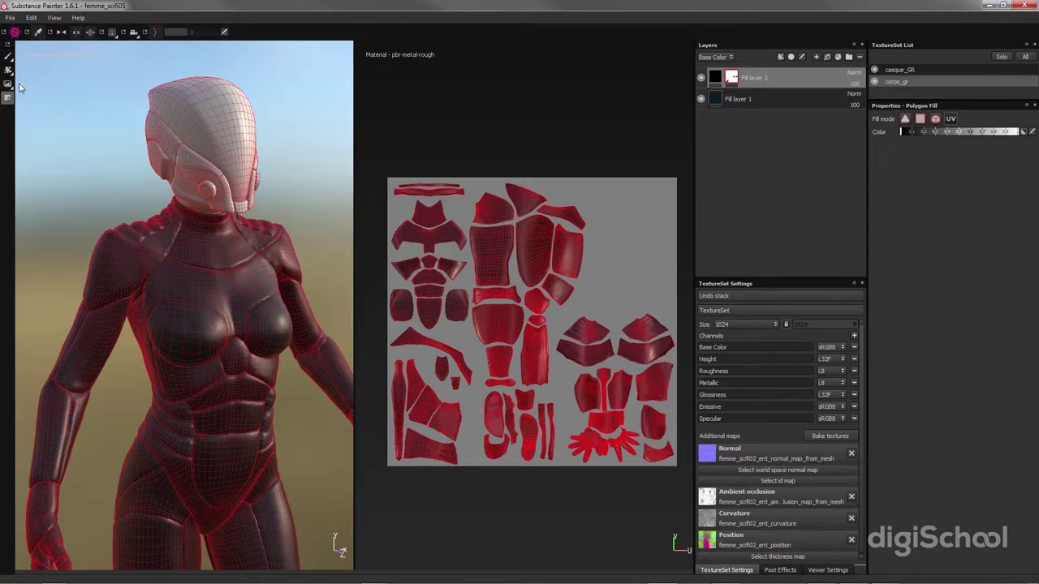
{"action": "left_click", "coordinate": [8, 56]}
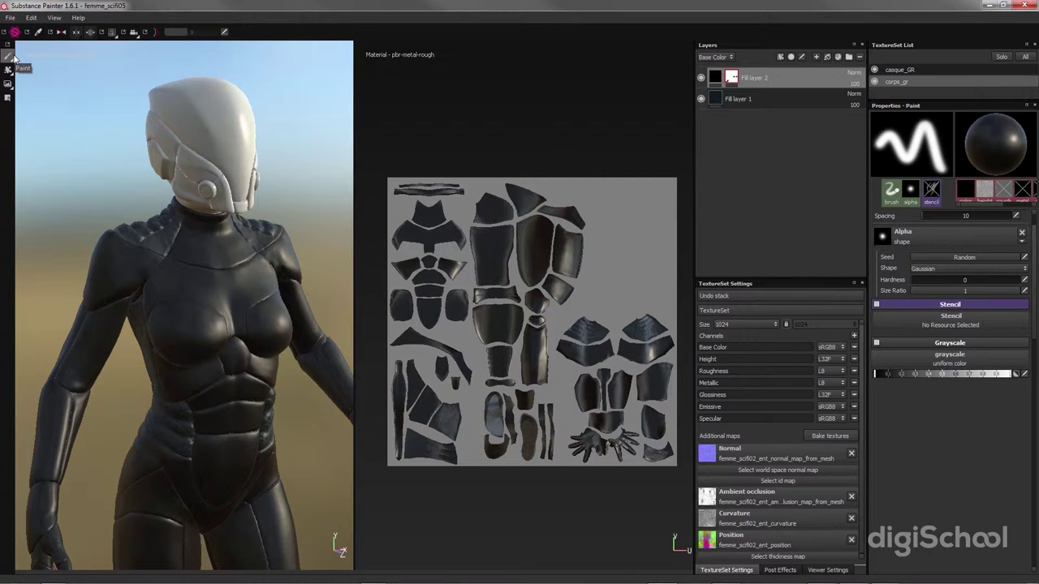
{"action": "left_click", "coordinate": [13, 56]}
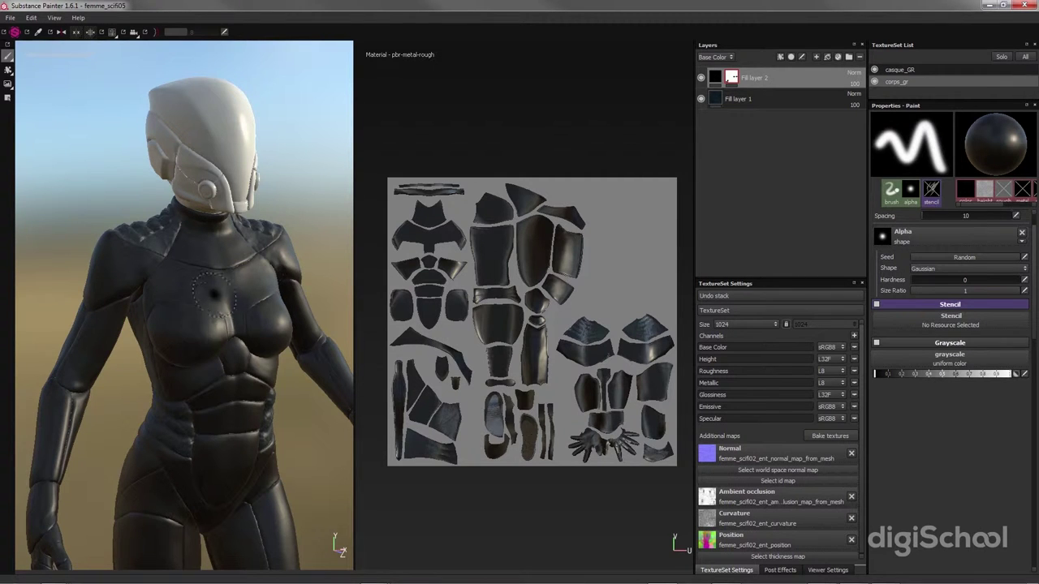
{"action": "left_click_drag", "start_coordinate": [219, 292], "coordinate": [213, 294], "text": "alt"}
{"action": "scroll", "coordinate": [213, 294], "scroll_direction": "up", "scroll_amount": 1}
{"action": "scroll", "coordinate": [215, 300], "scroll_direction": "up", "scroll_amount": 2}
{"action": "scroll", "coordinate": [215, 304], "scroll_direction": "up", "scroll_amount": 1}
{"action": "scroll", "coordinate": [216, 316], "scroll_direction": "up", "scroll_amount": 1}
{"action": "mouse_move", "coordinate": [216, 316]}
{"action": "left_mouse_down", "text": "alt"}
{"action": "mouse_move", "coordinate": [244, 274]}
{"action": "mouse_move", "coordinate": [223, 272]}
{"action": "mouse_move", "coordinate": [243, 264]}
{"action": "mouse_move", "coordinate": [281, 294]}
{"action": "mouse_move", "coordinate": [167, 284]}
{"action": "mouse_move", "coordinate": [167, 271]}
{"action": "left_mouse_up", "text": "alt"}
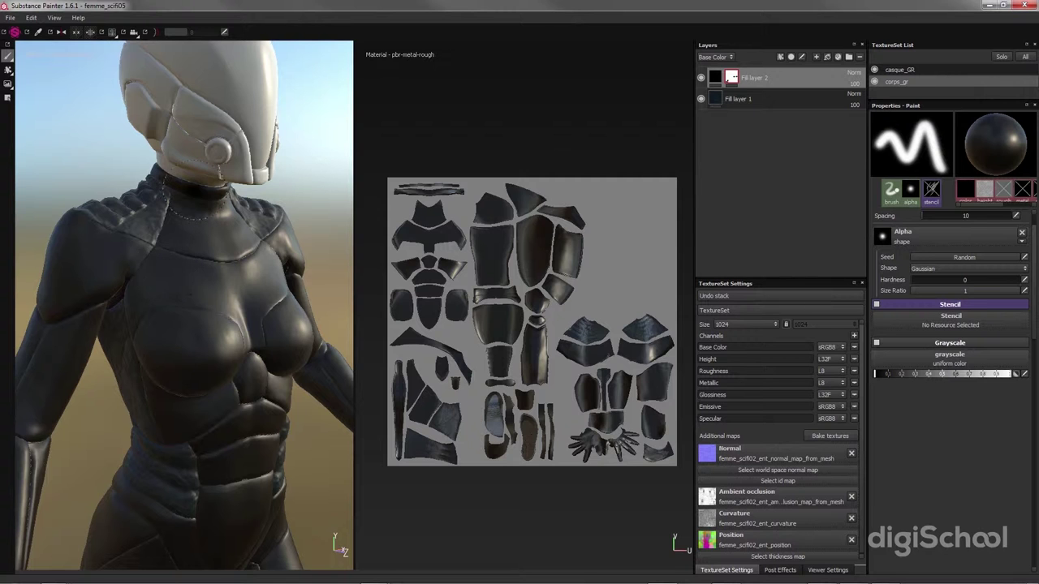
{"action": "mouse_move", "coordinate": [134, 252]}
{"action": "left_mouse_down", "text": "alt"}
{"action": "mouse_move", "coordinate": [253, 254]}
{"action": "mouse_move", "coordinate": [167, 229]}
{"action": "left_mouse_up", "text": "alt"}
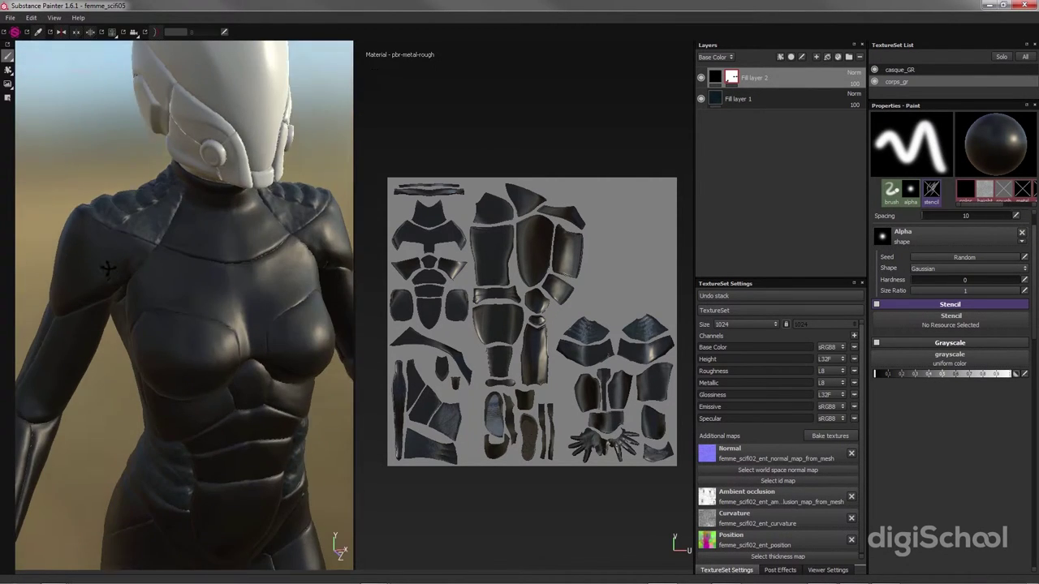
{"action": "left_click_drag", "start_coordinate": [163, 247], "coordinate": [174, 230], "text": "alt"}
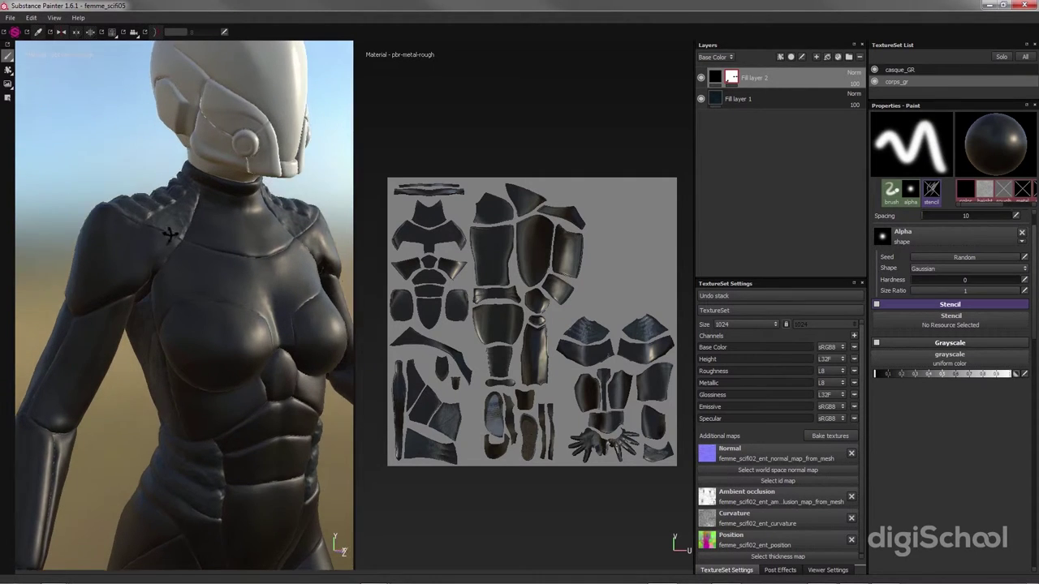
- Add a new paint layer, Layer 1, on top of Fill layer 2
{"action": "right_click", "coordinate": [752, 79]}
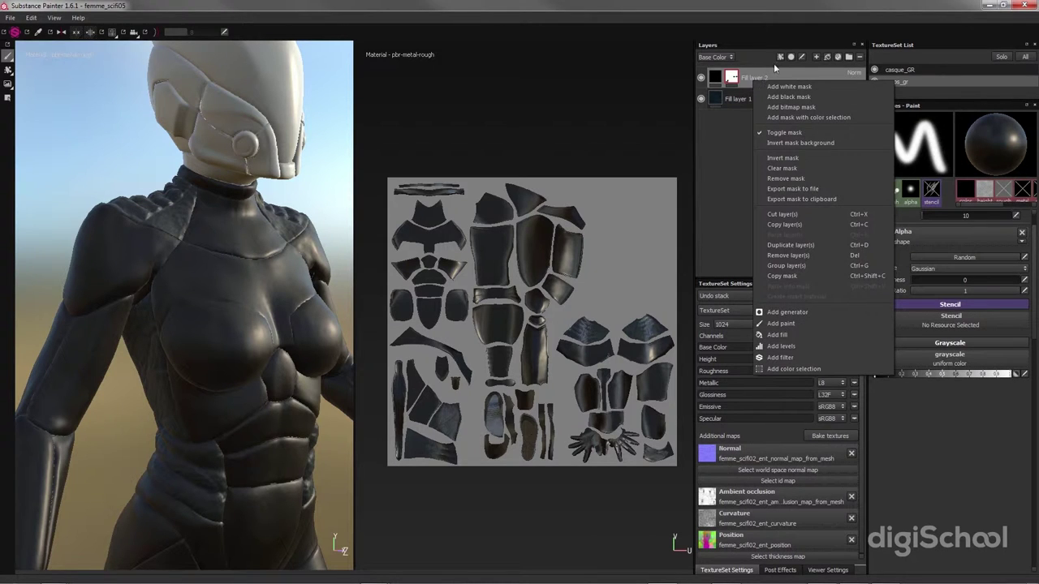
{"action": "left_click", "coordinate": [774, 63]}
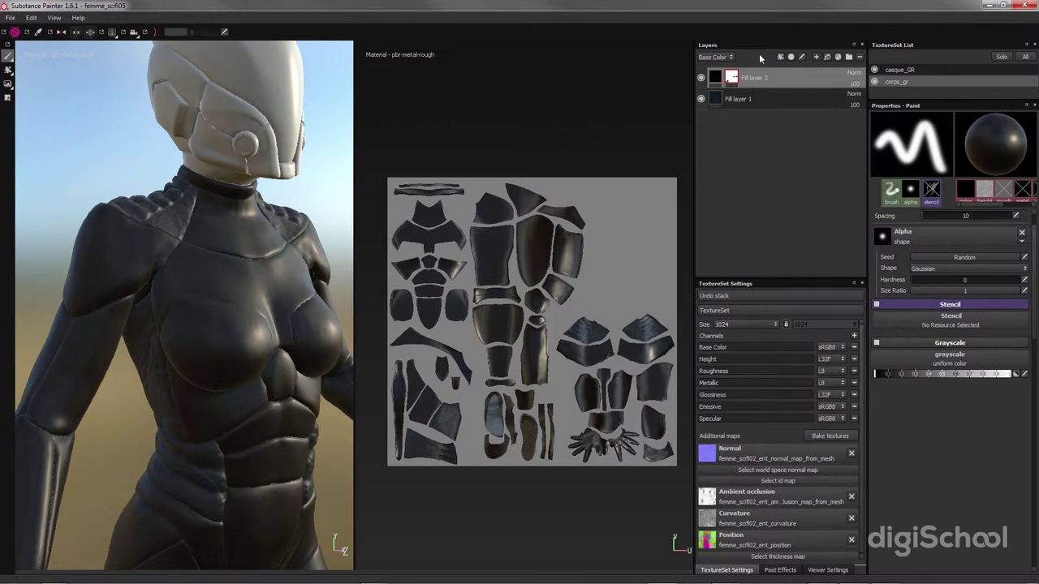
{"action": "left_click", "coordinate": [816, 57]}
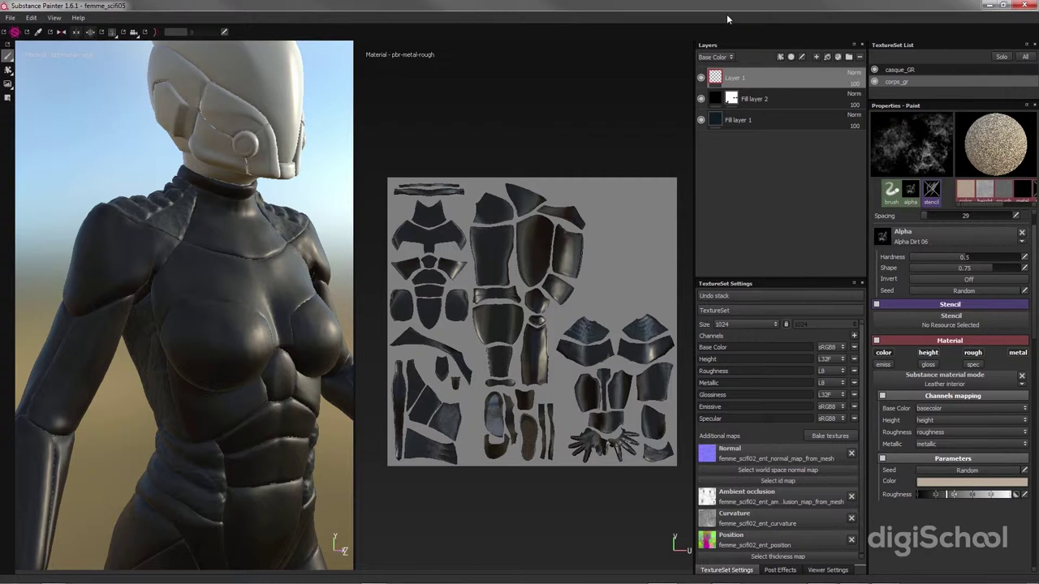
{"action": "left_click", "coordinate": [8, 58]}
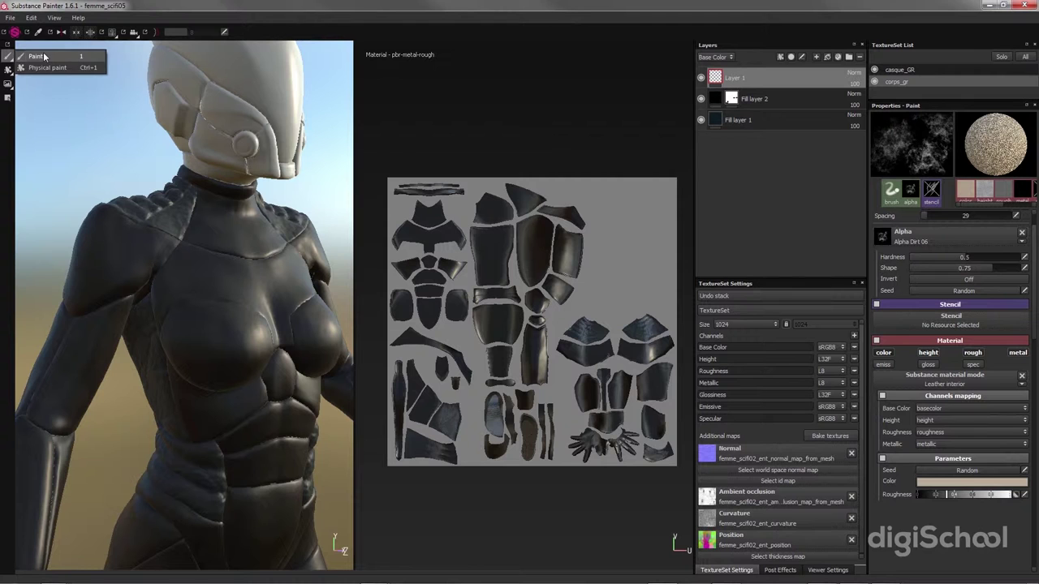
{"action": "left_click", "coordinate": [43, 55]}
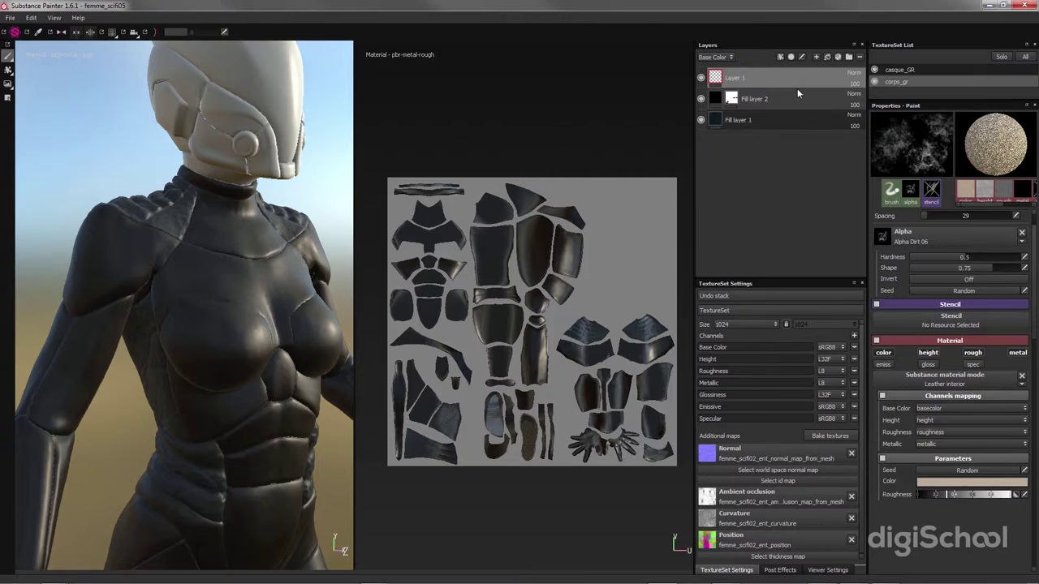
- Rename Layer 1 to paint1 and undo a first test stroke on the chest
{"action": "double_click", "coordinate": [736, 79]}
{"action": "type", "text": "paint1"}
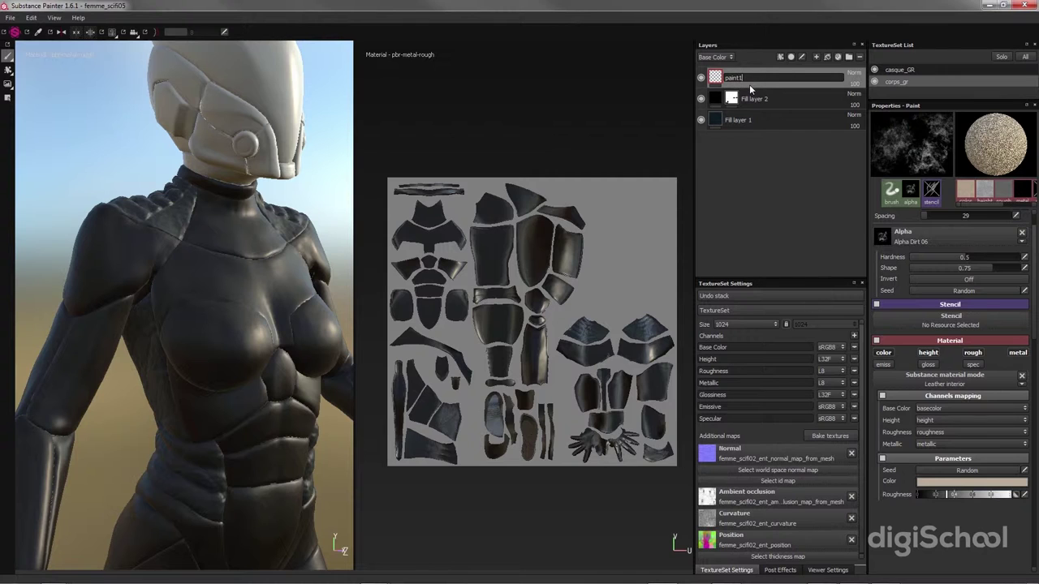
{"action": "key", "text": "Return"}
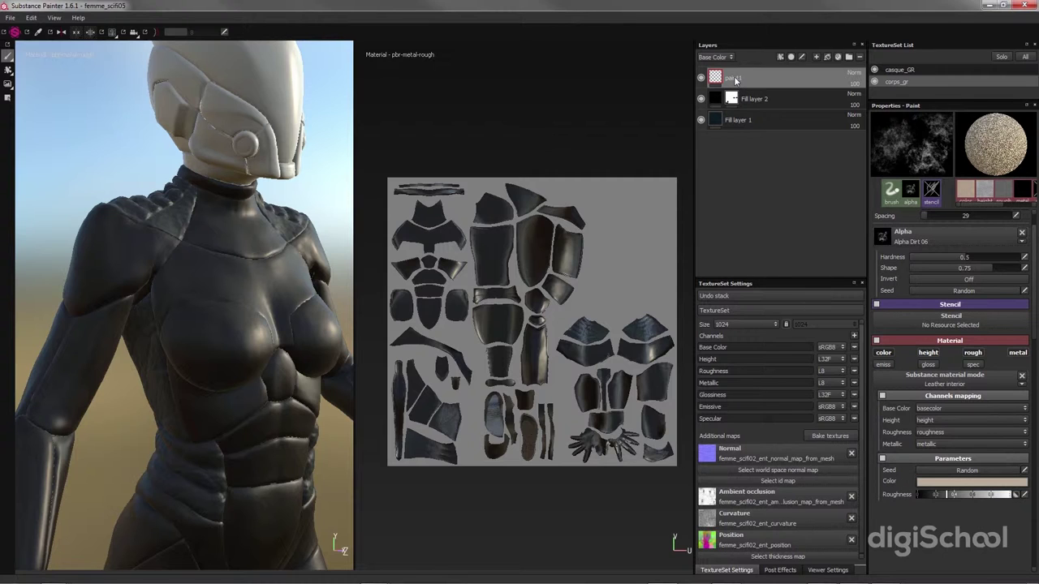
{"action": "left_click_drag", "start_coordinate": [237, 237], "coordinate": [211, 275]}
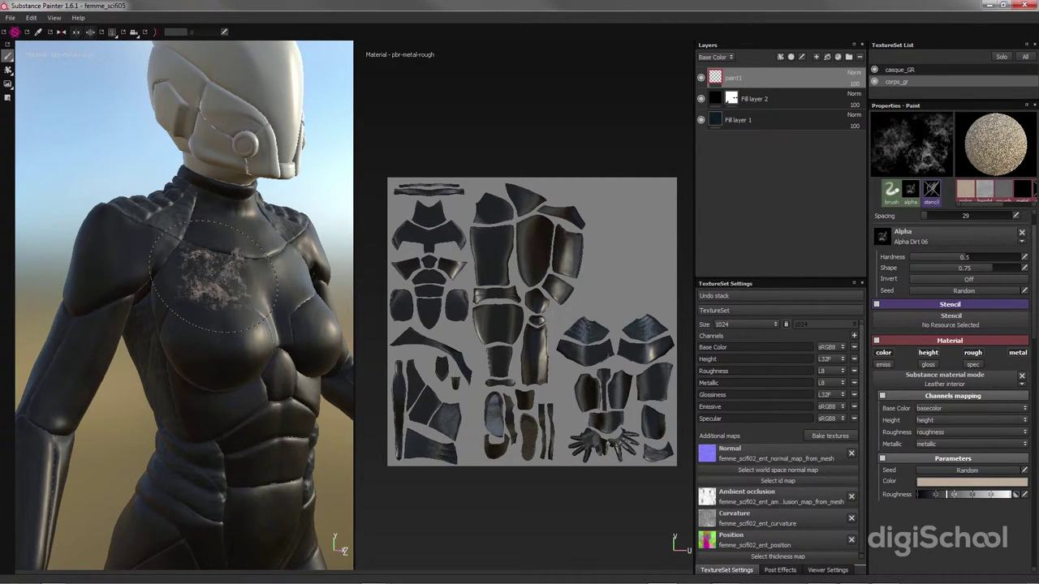
{"action": "key", "text": "ctrl+z"}
- Paint grungy leather across the chest, undoing the extra abdomen patch
{"action": "left_click_drag", "start_coordinate": [195, 243], "coordinate": [211, 325]}
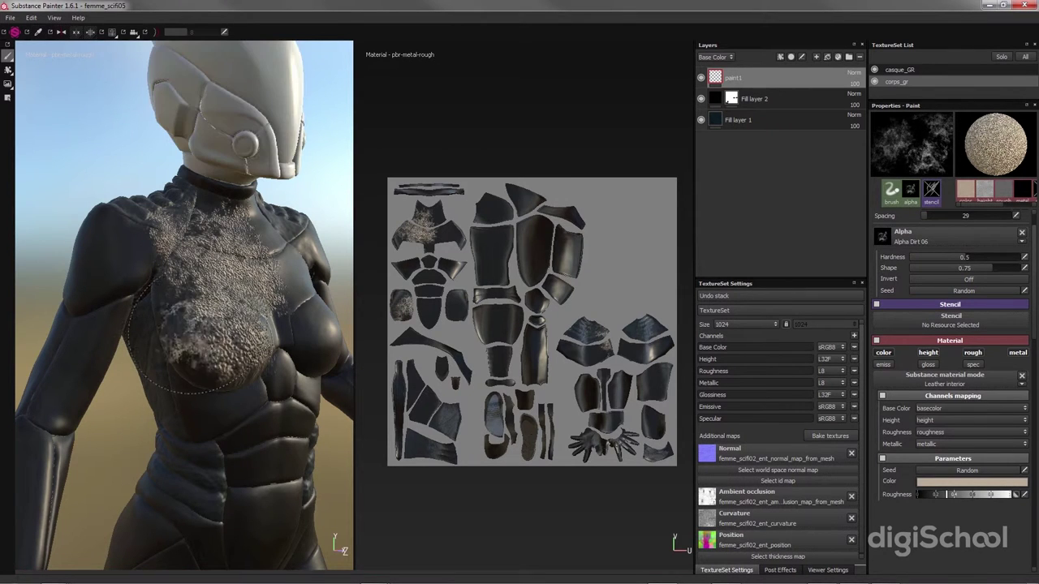
{"action": "left_click_drag", "start_coordinate": [213, 405], "coordinate": [229, 442]}
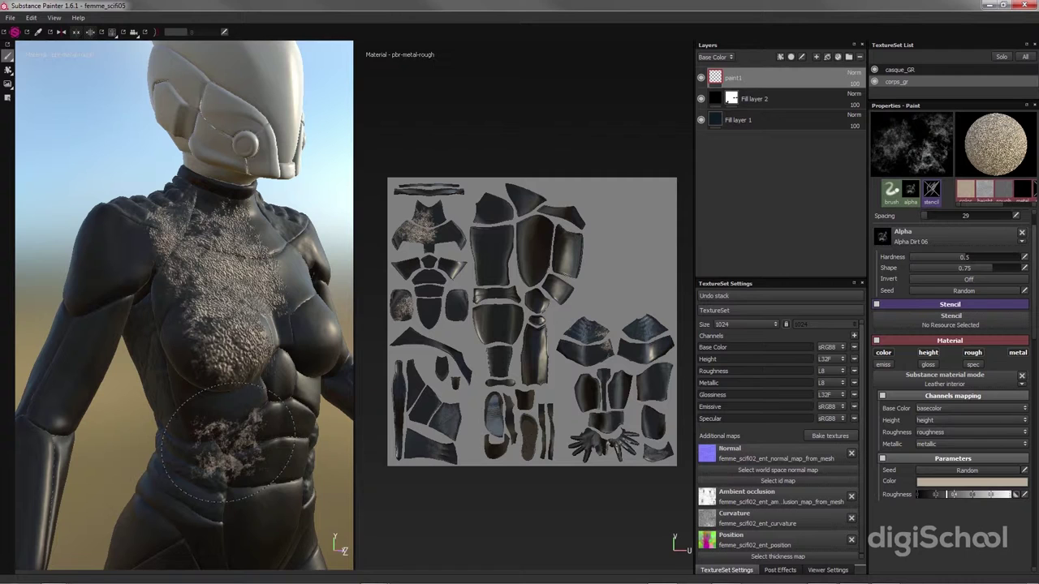
{"action": "key", "text": "ctrl+z"}
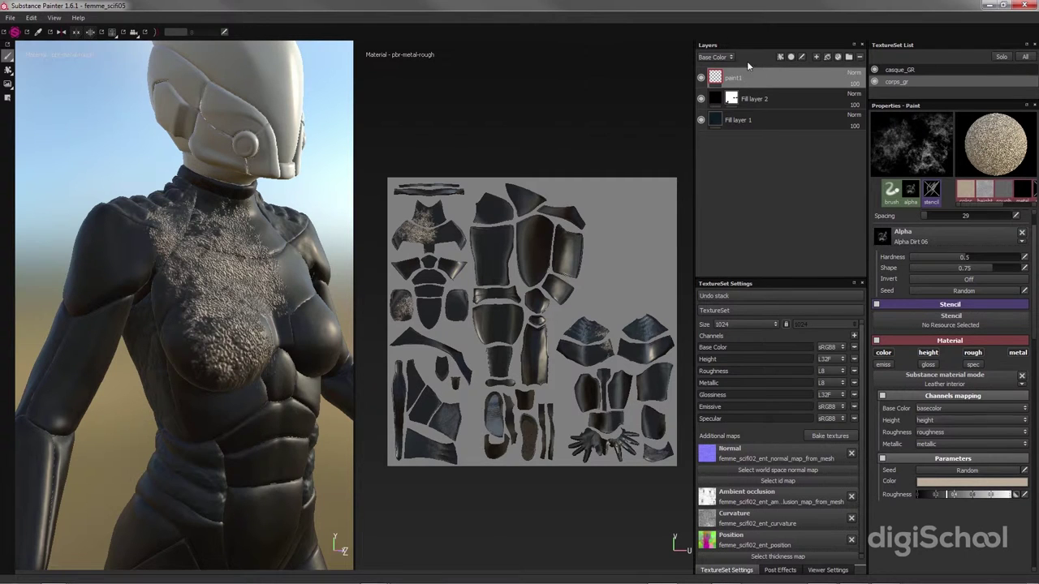
- Open the layers' channel list and close it with Base Color still shown
{"action": "left_click", "coordinate": [721, 57]}
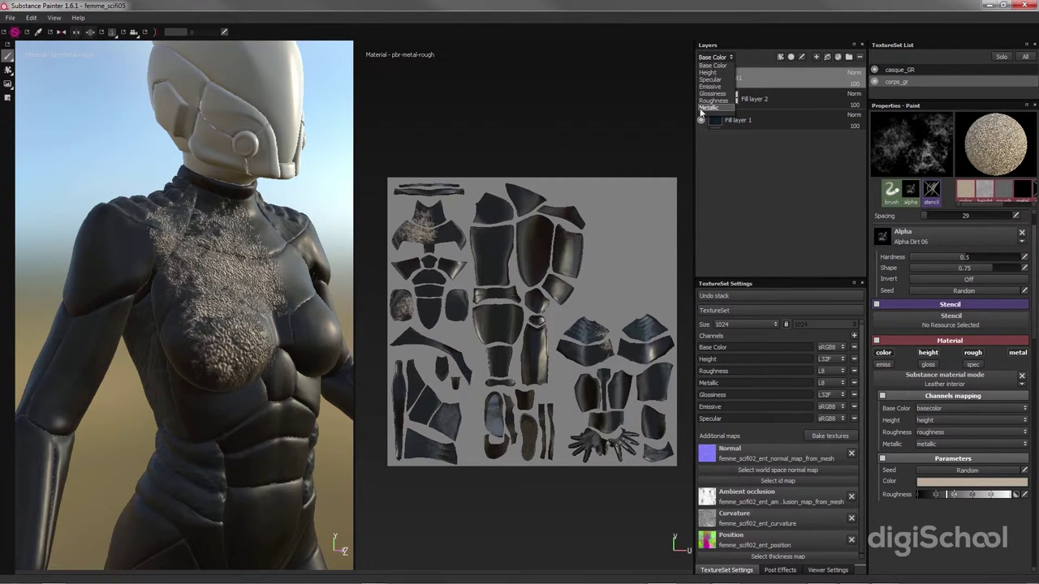
{"action": "left_click", "coordinate": [744, 62]}
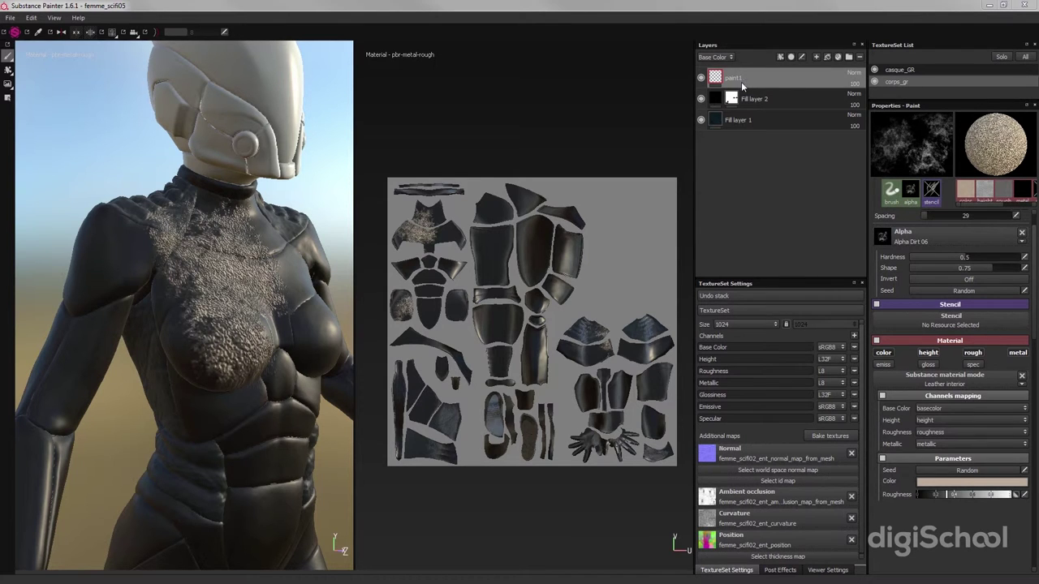
{"action": "left_click", "coordinate": [700, 77]}
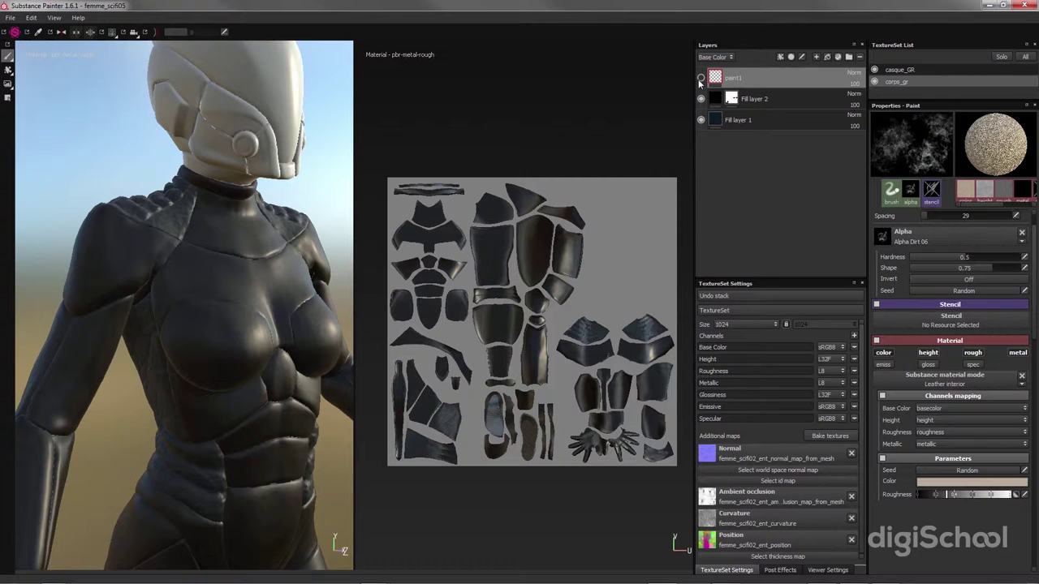
{"action": "left_click", "coordinate": [700, 78]}
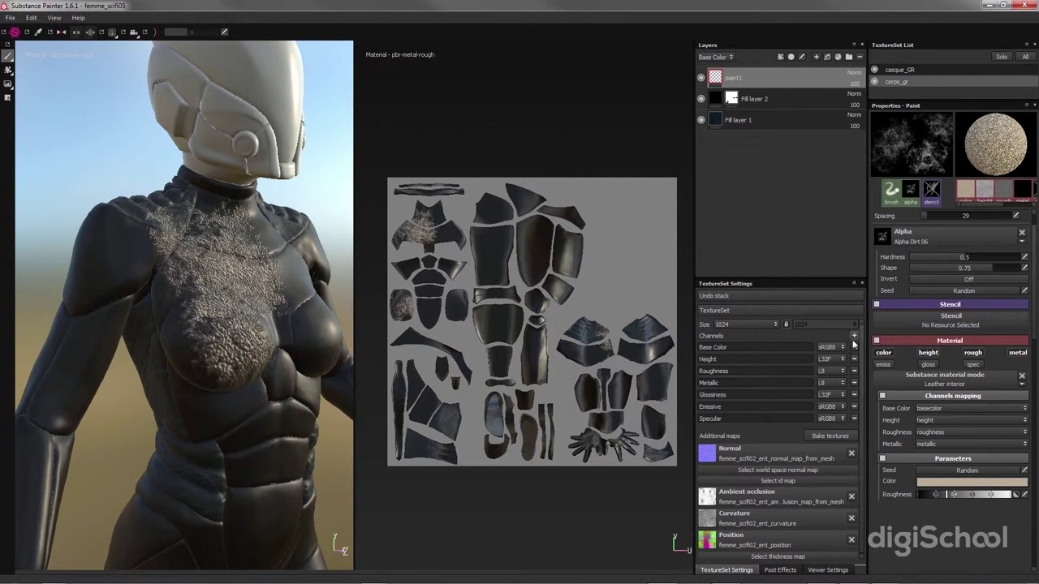
- Use the Undo stack to revert to the renamed layer before any painting
{"action": "left_click", "coordinate": [758, 296]}
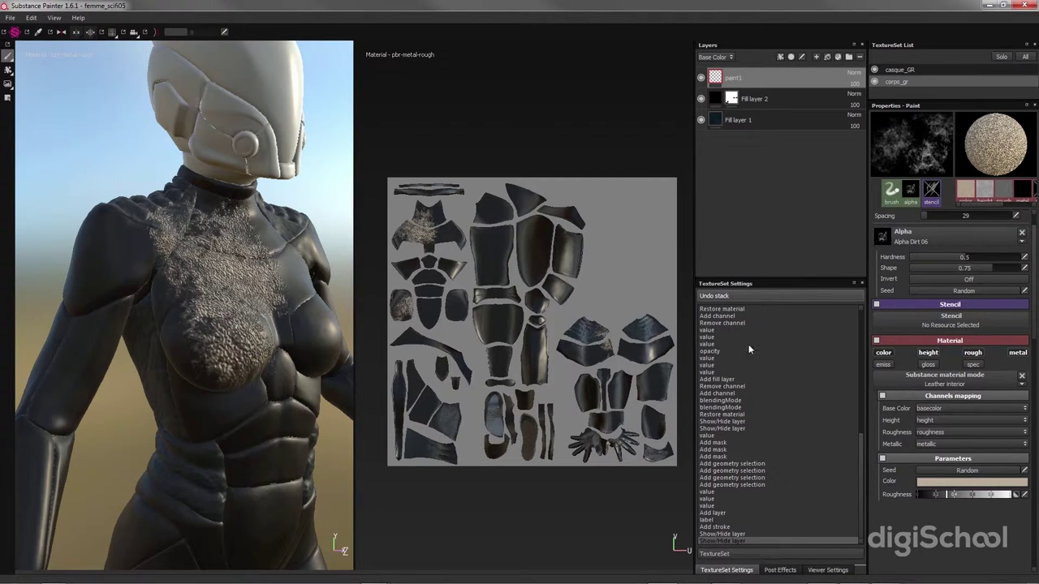
{"action": "left_click", "coordinate": [709, 513]}
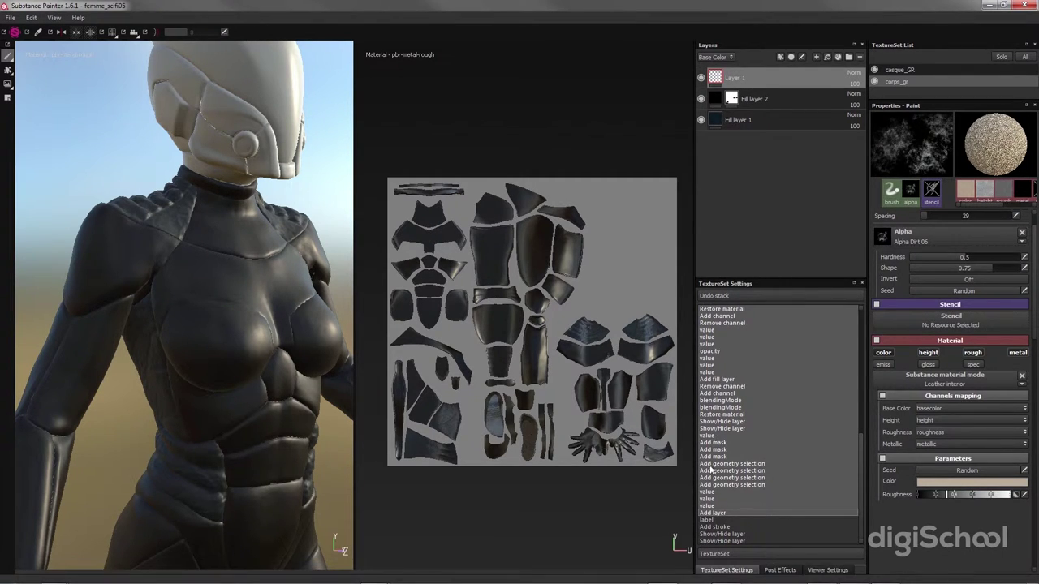
{"action": "left_click", "coordinate": [712, 520]}
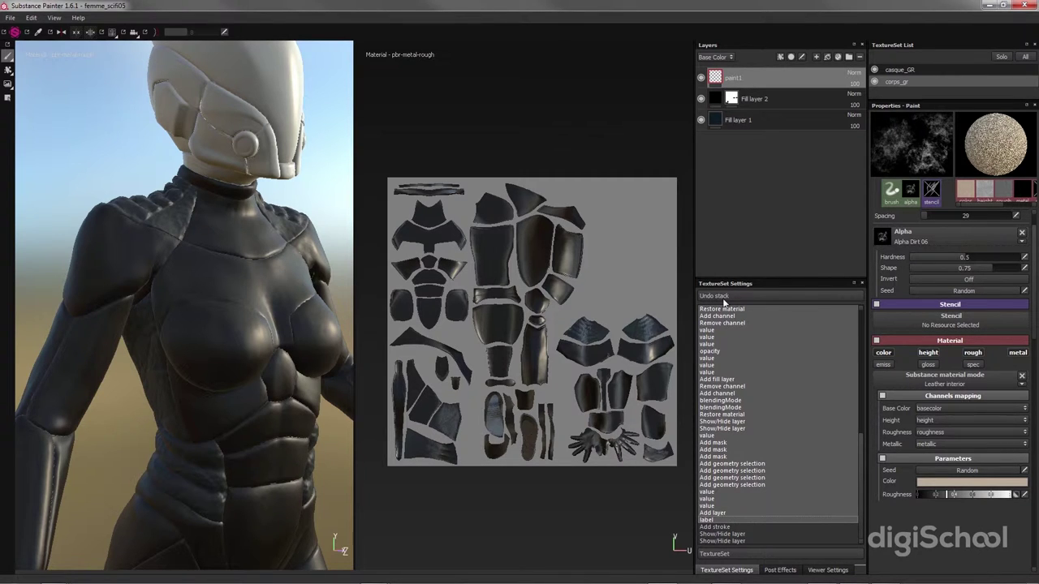
{"action": "left_click", "coordinate": [711, 553]}
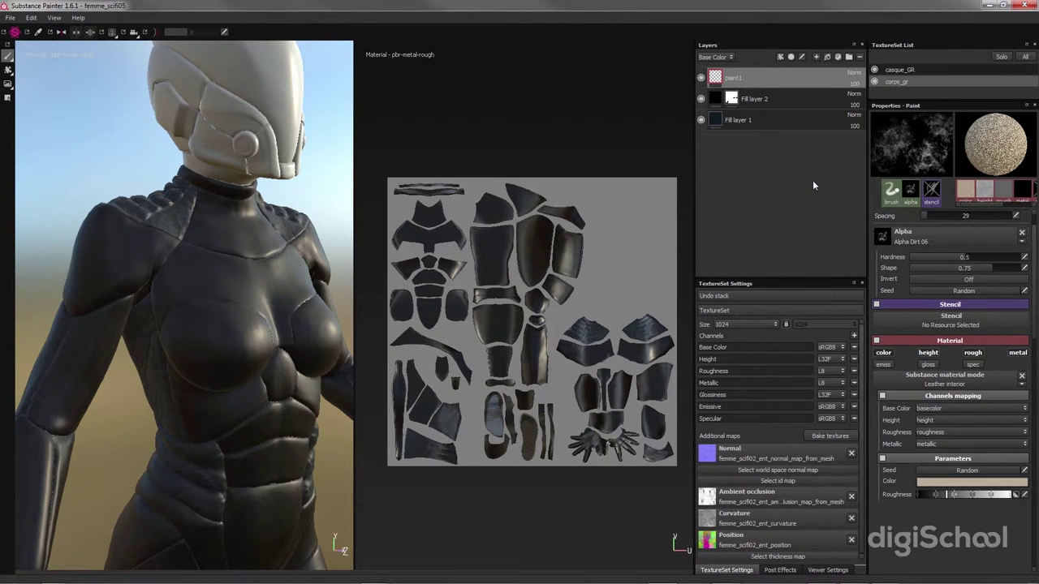
- Turn off height, roughness and metallic on the brush material, then test and undo dirt strokes
{"action": "left_click", "coordinate": [927, 353]}
{"action": "left_click", "coordinate": [973, 353]}
{"action": "left_click", "coordinate": [1016, 354]}
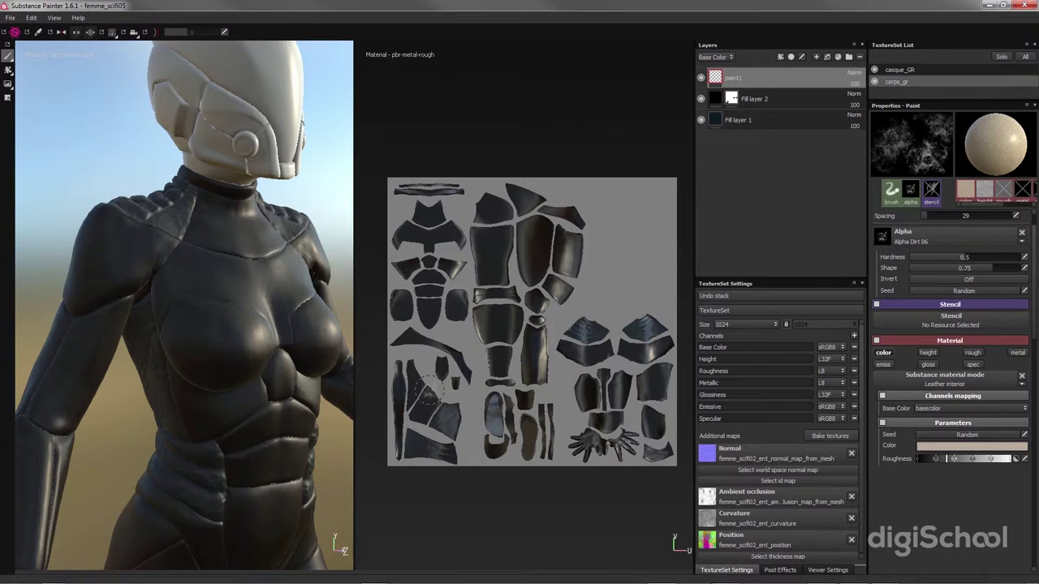
{"action": "mouse_move", "coordinate": [243, 316]}
{"action": "left_mouse_down"}
{"action": "mouse_move", "coordinate": [186, 268]}
{"action": "mouse_move", "coordinate": [265, 341]}
{"action": "left_mouse_up"}
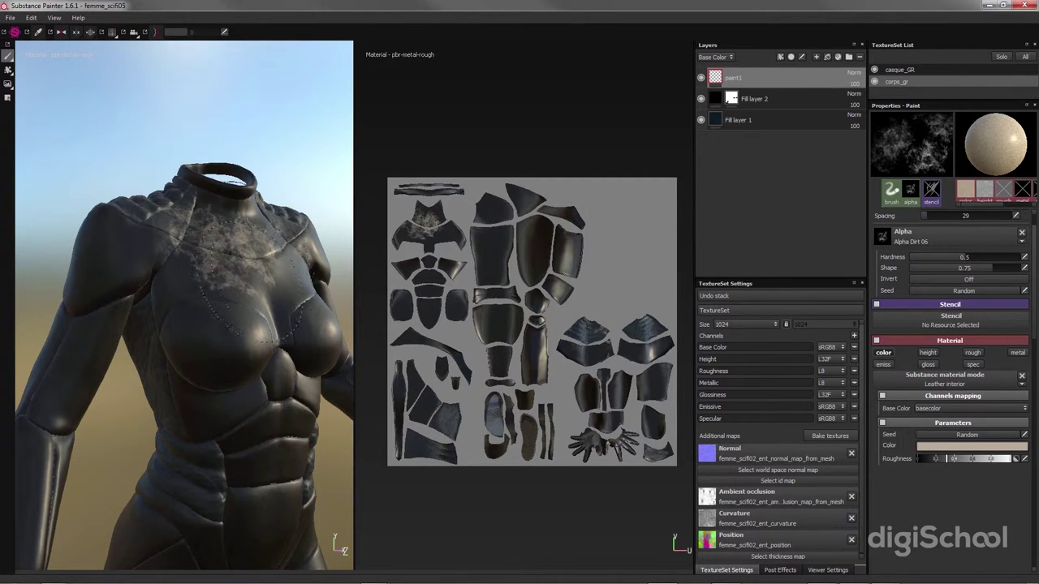
{"action": "left_click_drag", "start_coordinate": [260, 284], "coordinate": [243, 268]}
{"action": "key", "text": "ctrl"}
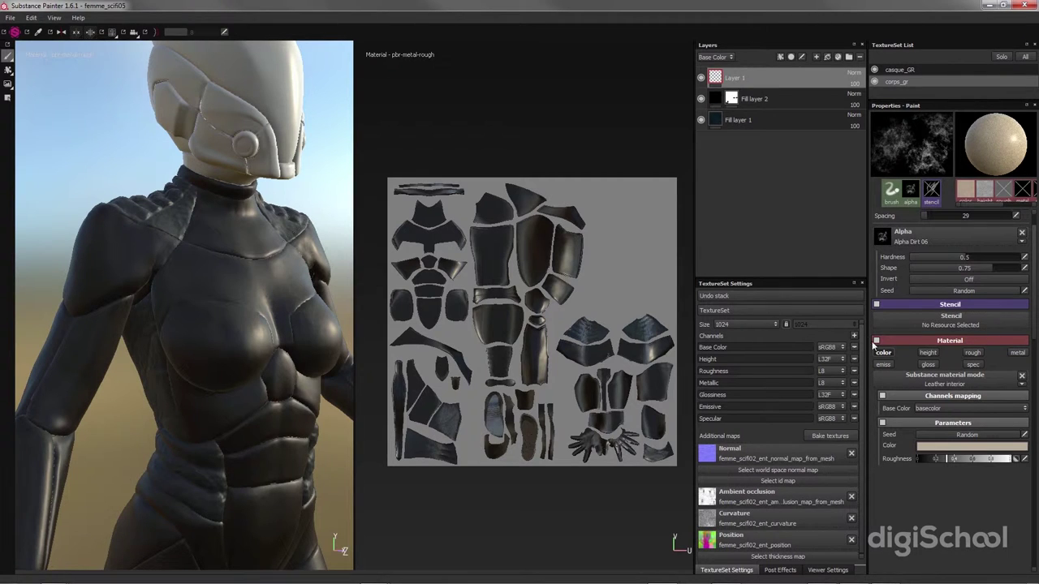
- Set the brush material to height only and paint raised dirt over chest and shoulder
{"action": "left_click", "coordinate": [927, 352]}
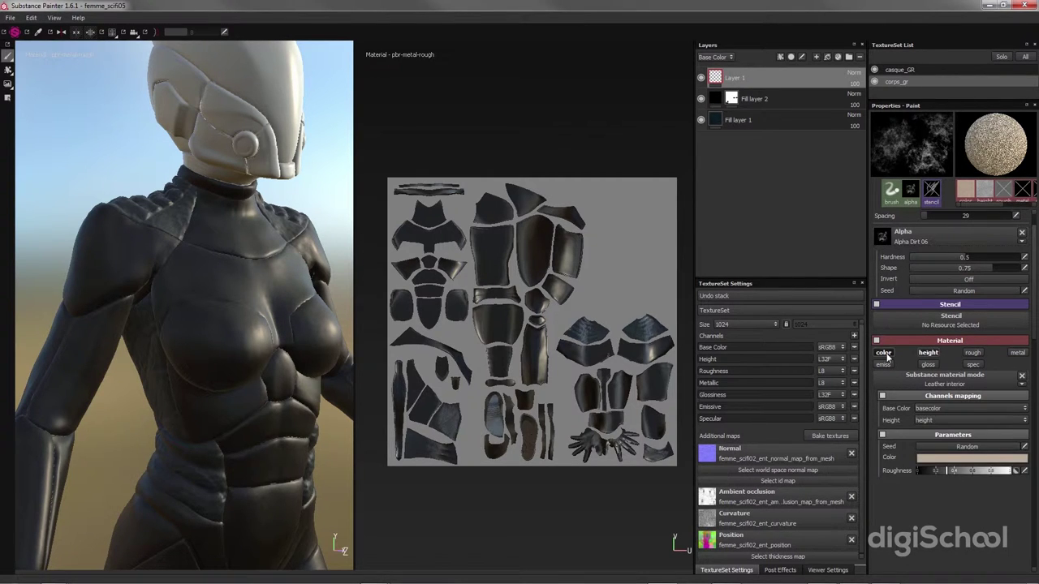
{"action": "left_click", "coordinate": [883, 353]}
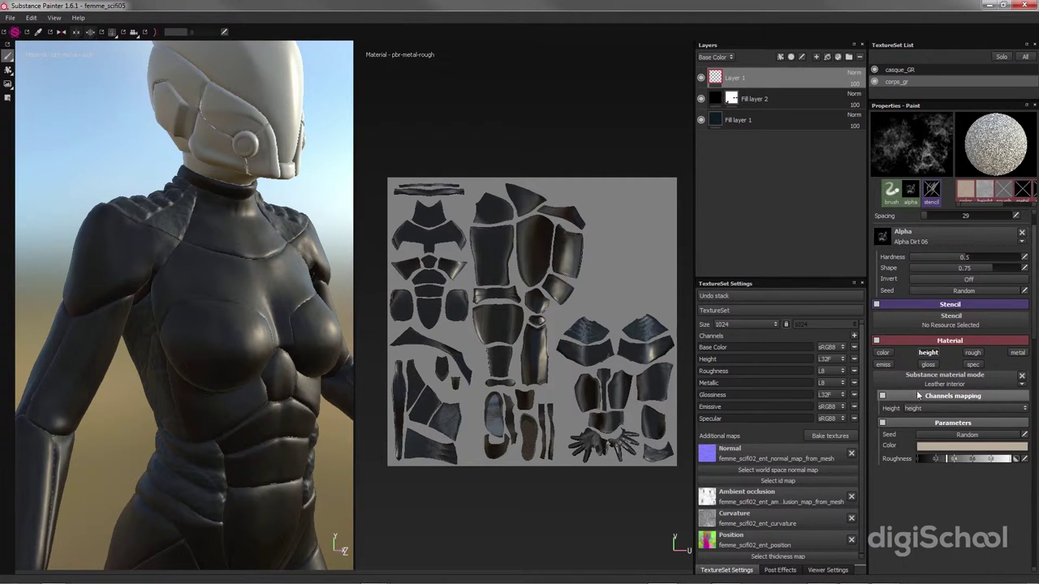
{"action": "left_click_drag", "start_coordinate": [199, 268], "coordinate": [249, 264]}
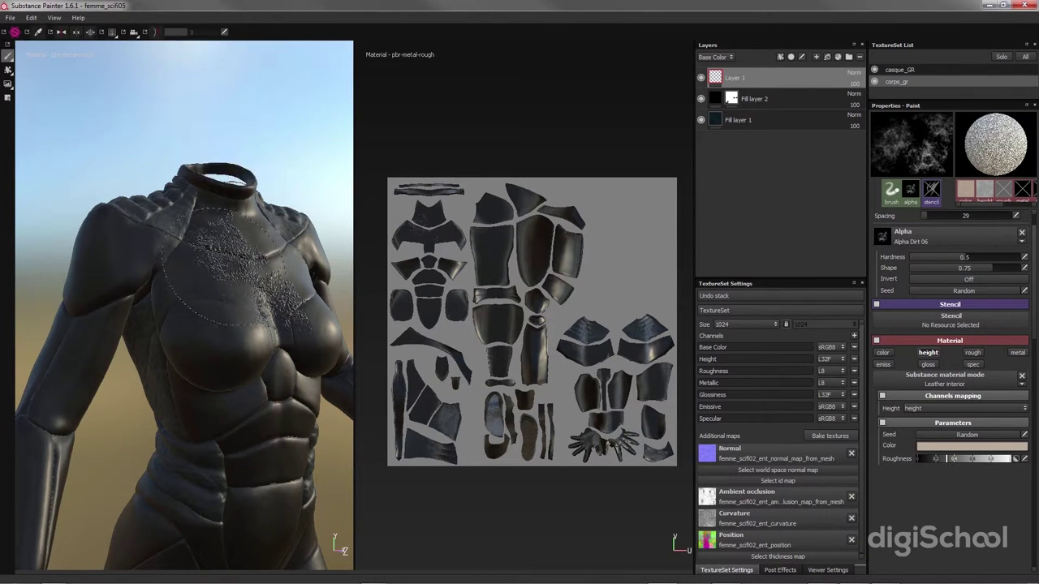
{"action": "mouse_move", "coordinate": [244, 266]}
{"action": "left_mouse_down"}
{"action": "mouse_move", "coordinate": [235, 260]}
{"action": "mouse_move", "coordinate": [162, 373]}
{"action": "mouse_move", "coordinate": [250, 348]}
{"action": "left_mouse_up"}
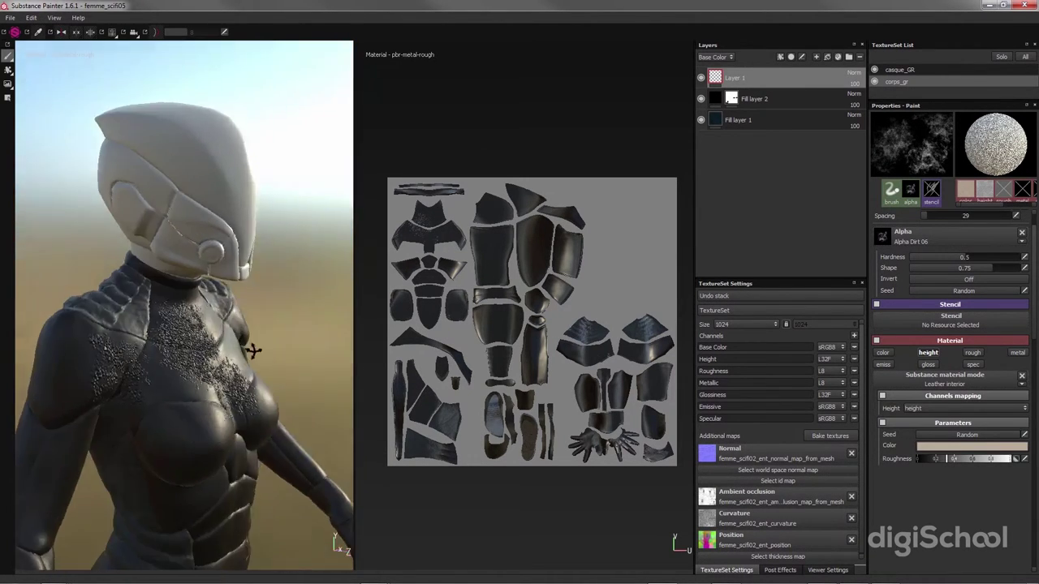
- Inspect the left shoulder from several angles and undo the speckles on the chest
{"action": "scroll", "coordinate": [110, 399], "scroll_direction": "up", "scroll_amount": 5}
{"action": "left_click_drag", "start_coordinate": [111, 394], "coordinate": [182, 365], "text": "alt"}
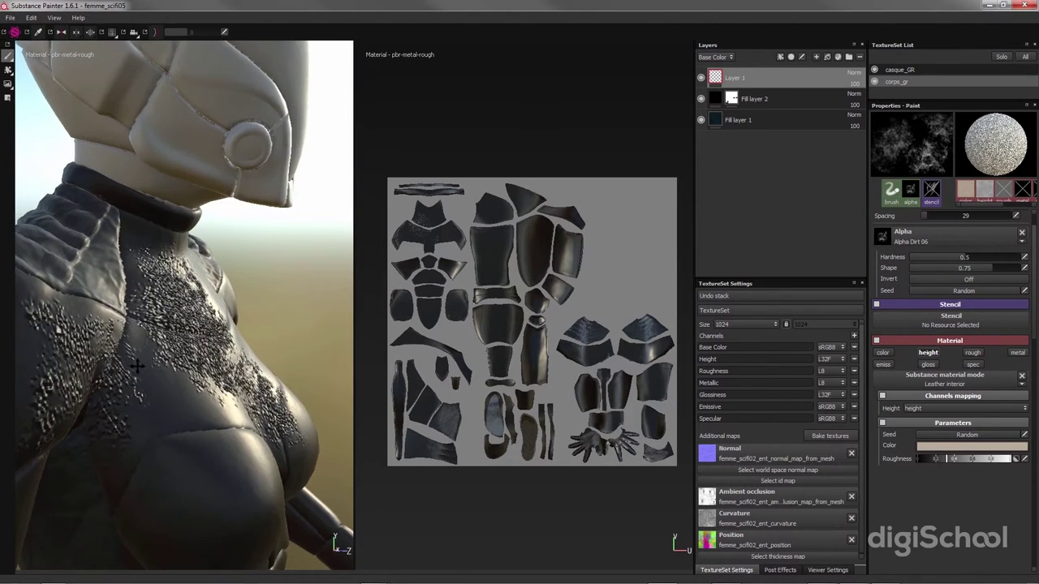
{"action": "scroll", "coordinate": [180, 369], "scroll_direction": "down", "scroll_amount": 8}
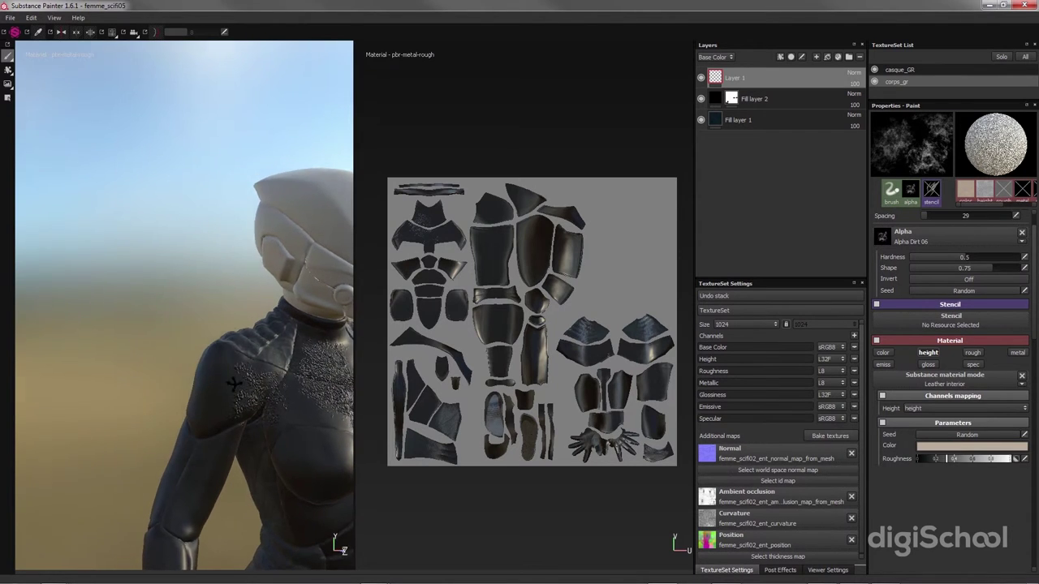
{"action": "left_click_drag", "start_coordinate": [249, 390], "coordinate": [197, 382], "text": "alt"}
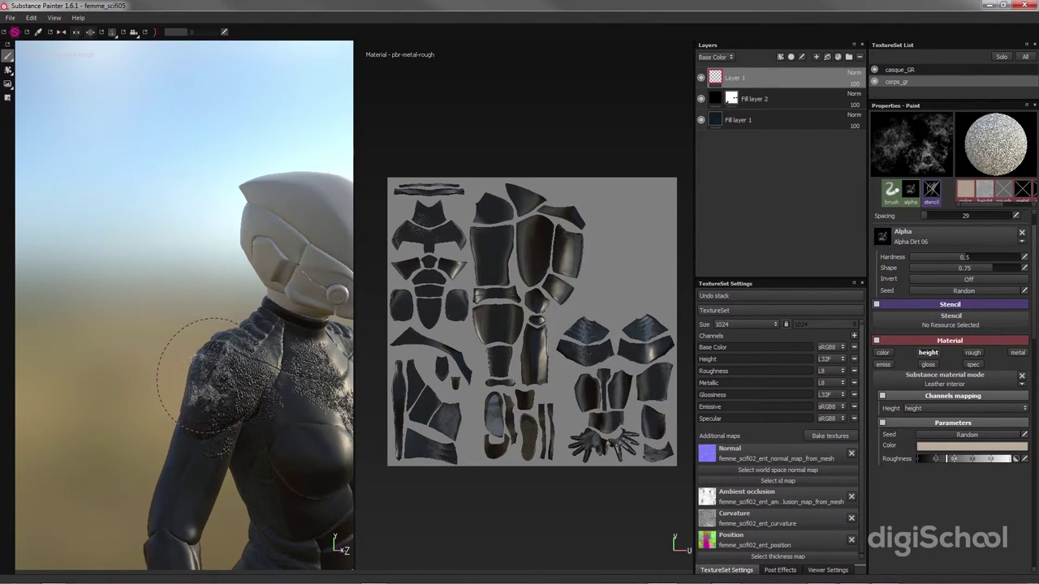
{"action": "key", "text": "ctrl+z"}
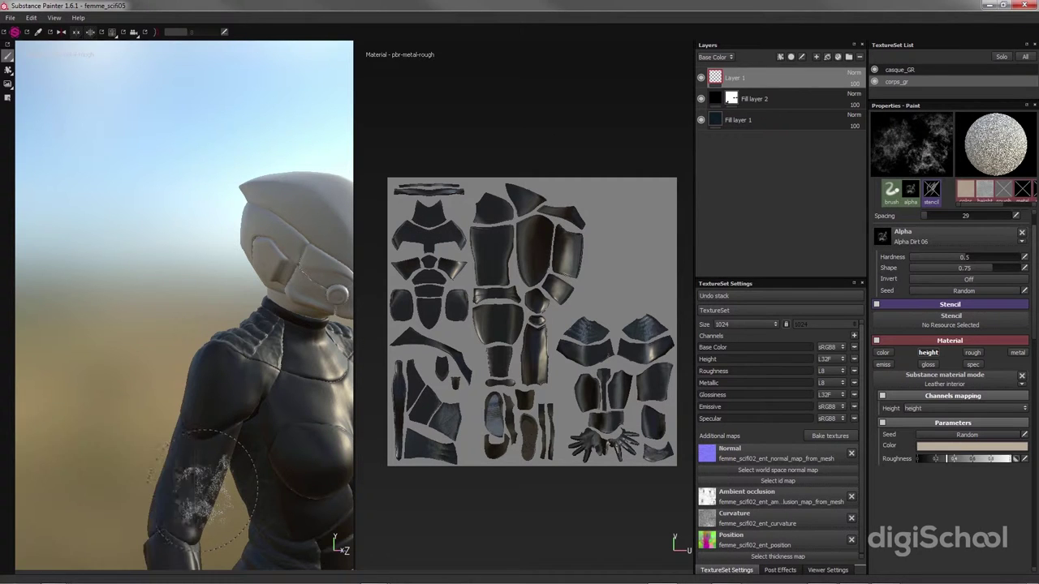
{"action": "mouse_move", "coordinate": [270, 455]}
{"action": "left_mouse_down", "text": "alt"}
{"action": "mouse_move", "coordinate": [197, 331]}
{"action": "mouse_move", "coordinate": [263, 336]}
{"action": "mouse_move", "coordinate": [151, 359]}
{"action": "mouse_move", "coordinate": [171, 355]}
{"action": "left_mouse_up", "text": "alt"}
{"action": "scroll", "coordinate": [195, 329], "scroll_direction": "up", "scroll_amount": 5}
{"action": "scroll", "coordinate": [172, 355], "scroll_direction": "down", "scroll_amount": 3}
{"action": "left_click_drag", "start_coordinate": [104, 324], "coordinate": [152, 398], "text": "alt"}
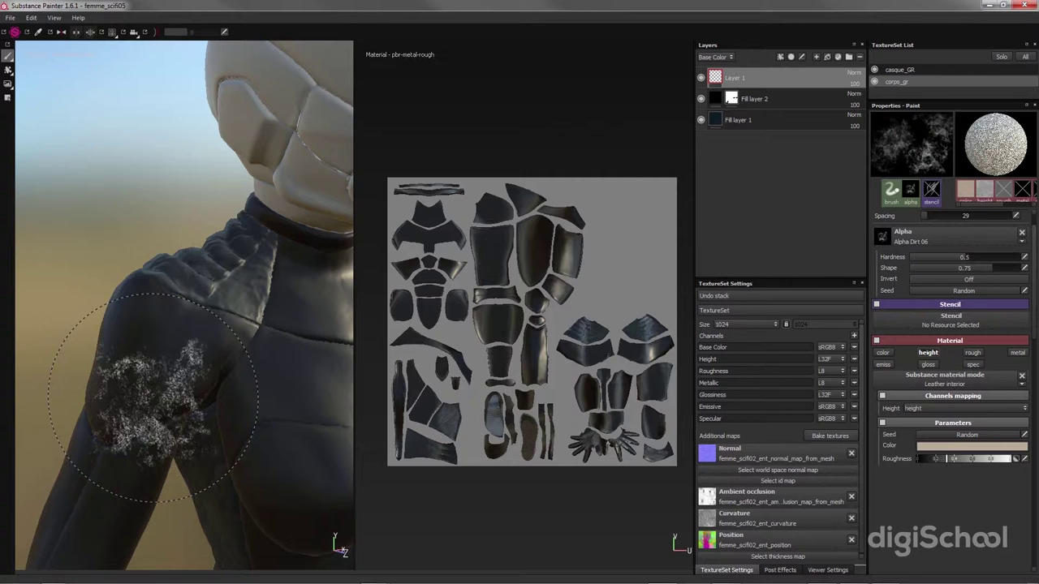
- Undo the white shoulder stroke and drag the Shelf over the viewport
{"action": "key", "text": "ctrl+z"}
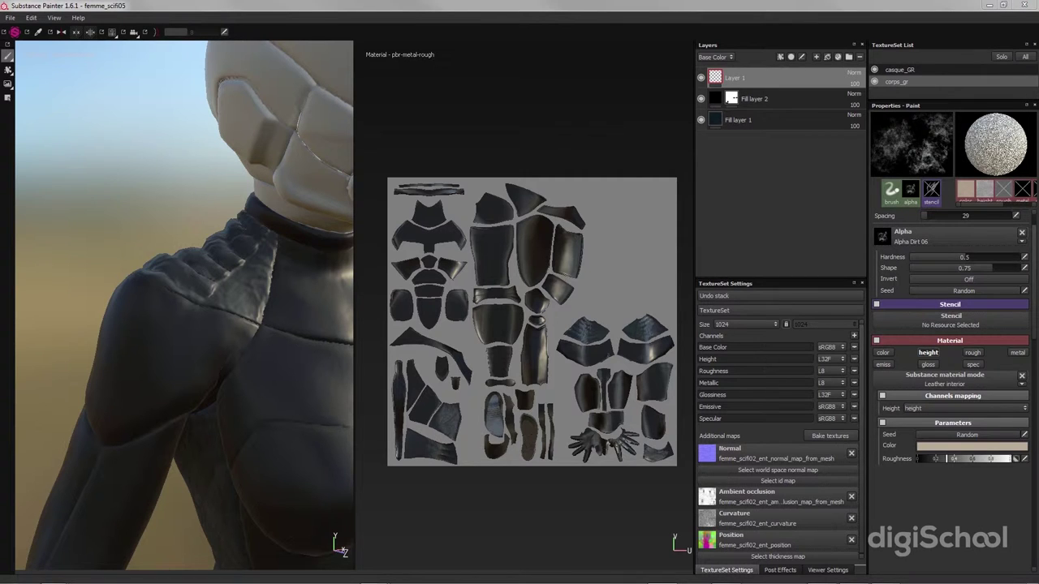
{"action": "mouse_move", "coordinate": [946, 92]}
{"action": "left_mouse_down"}
{"action": "mouse_move", "coordinate": [392, 117]}
{"action": "mouse_move", "coordinate": [328, 137]}
{"action": "left_mouse_up"}
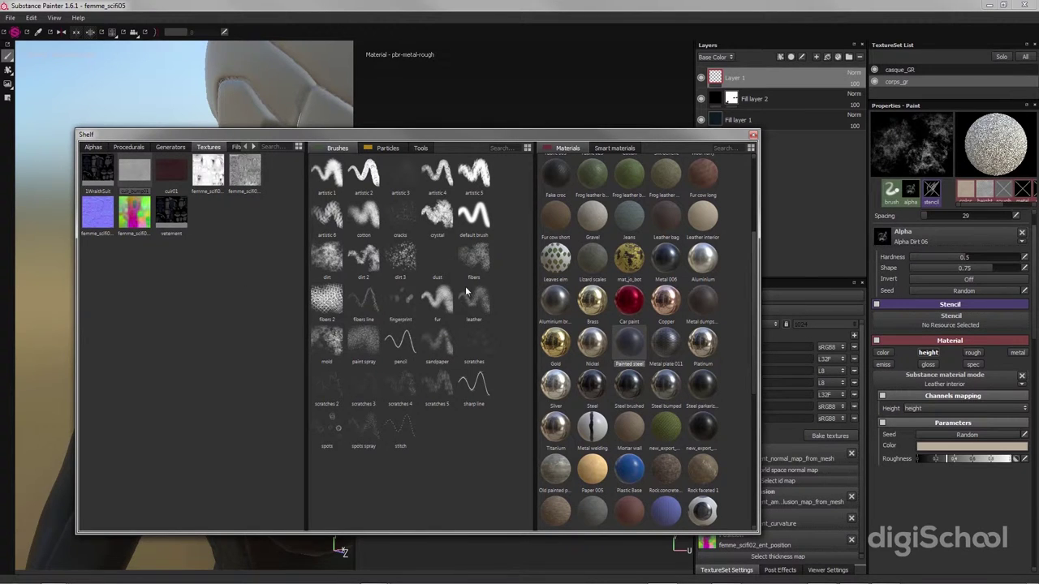
{"action": "mouse_move", "coordinate": [171, 213]}
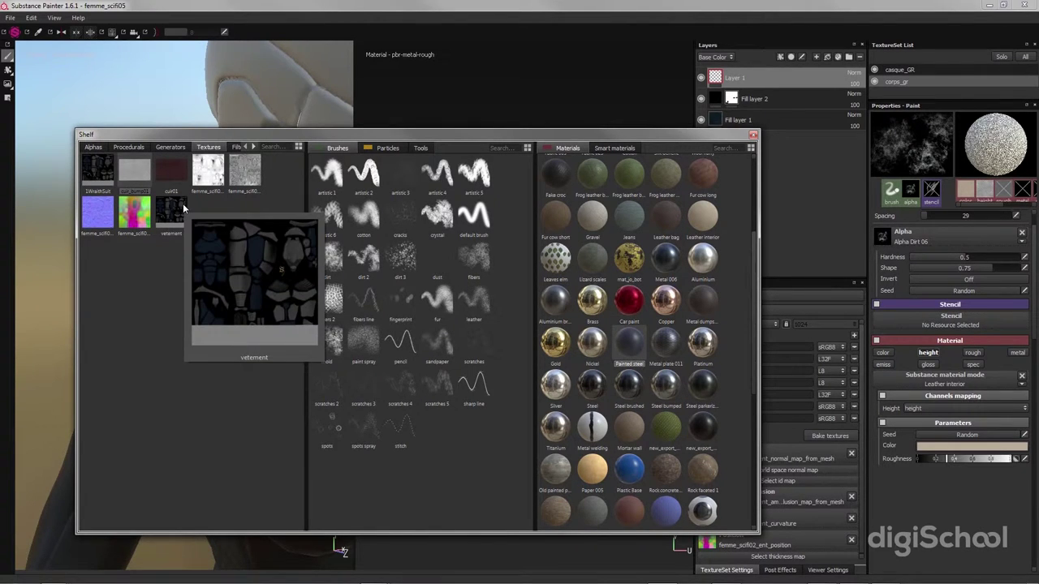
- Switch the Shelf to the Alphas category
{"action": "left_click", "coordinate": [95, 149]}
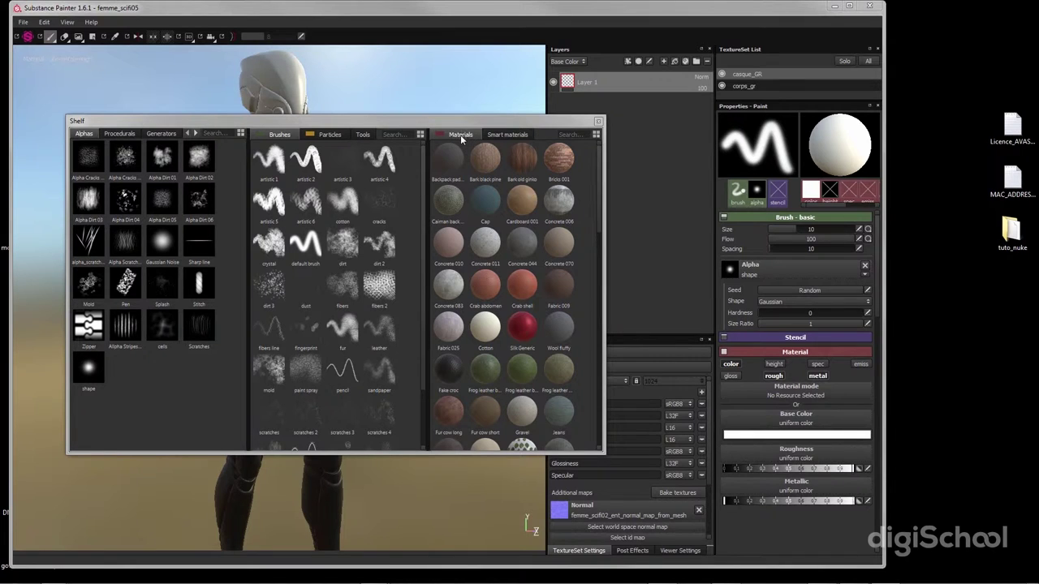
- Pick a uniform white material from the Materials shelf and move the Shelf to the right edge
{"action": "left_click_drag", "start_coordinate": [601, 202], "coordinate": [599, 422]}
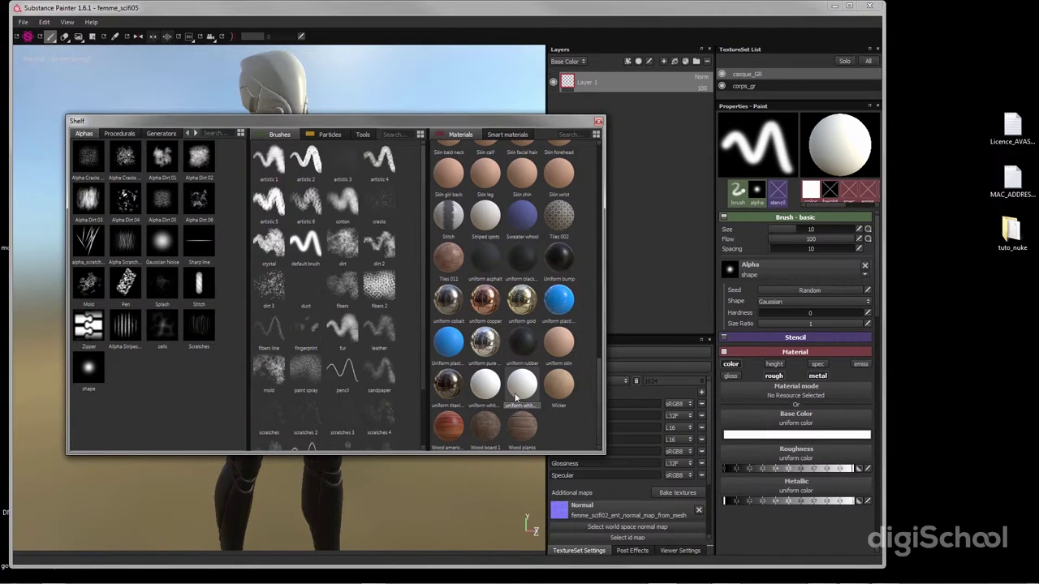
{"action": "mouse_move", "coordinate": [485, 386]}
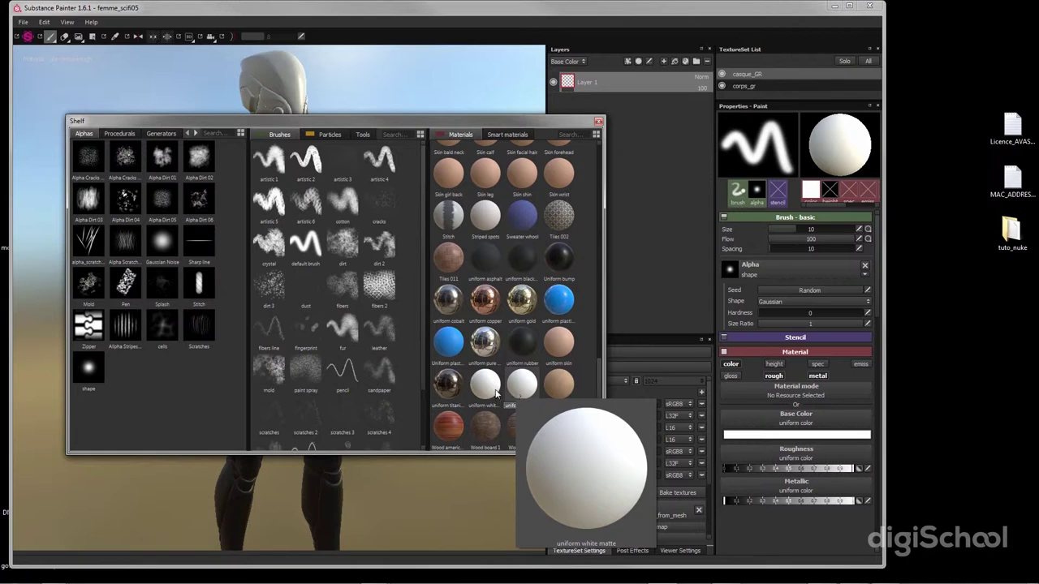
{"action": "left_click_drag", "start_coordinate": [516, 394], "coordinate": [799, 180]}
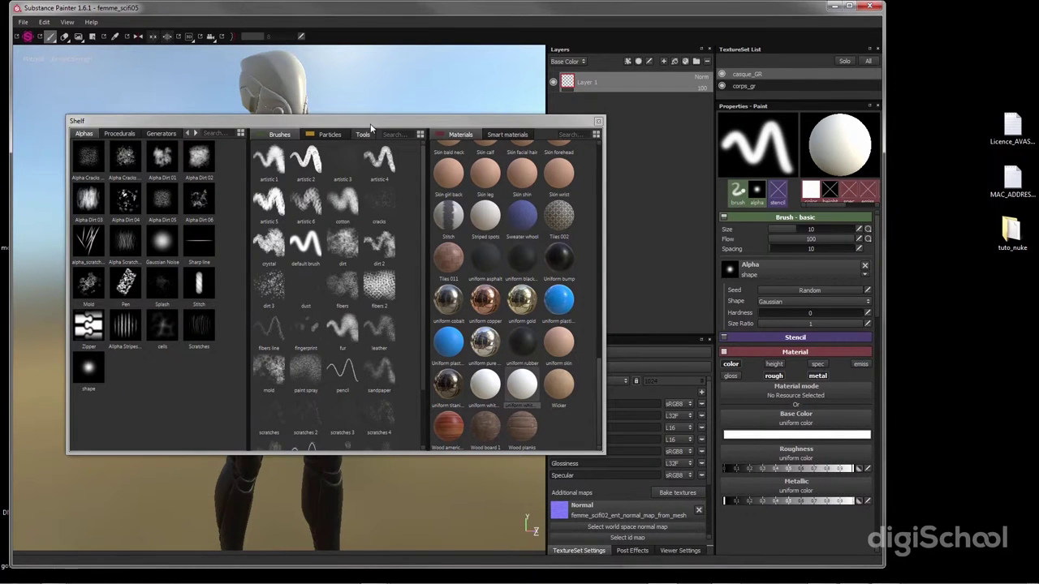
{"action": "left_click_drag", "start_coordinate": [373, 123], "coordinate": [389, 116]}
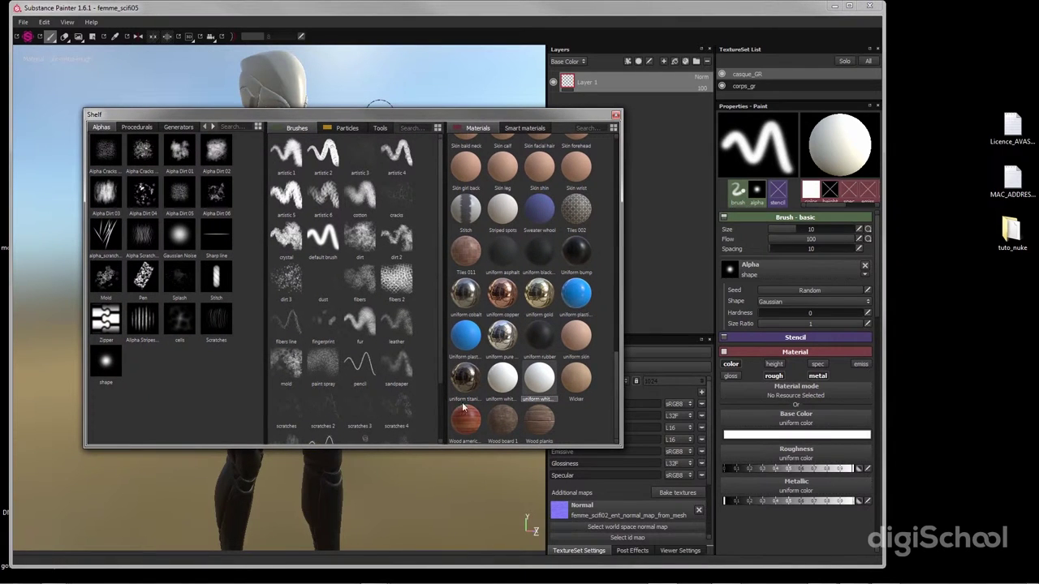
{"action": "left_click", "coordinate": [500, 386]}
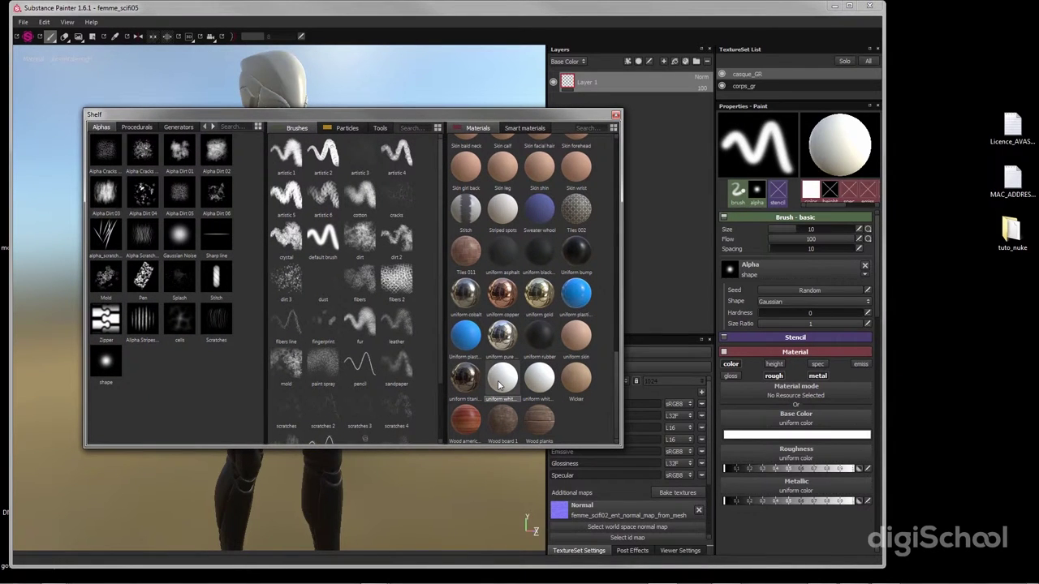
{"action": "left_click", "coordinate": [541, 385]}
{"action": "left_click_drag", "start_coordinate": [311, 119], "coordinate": [1038, 173]}
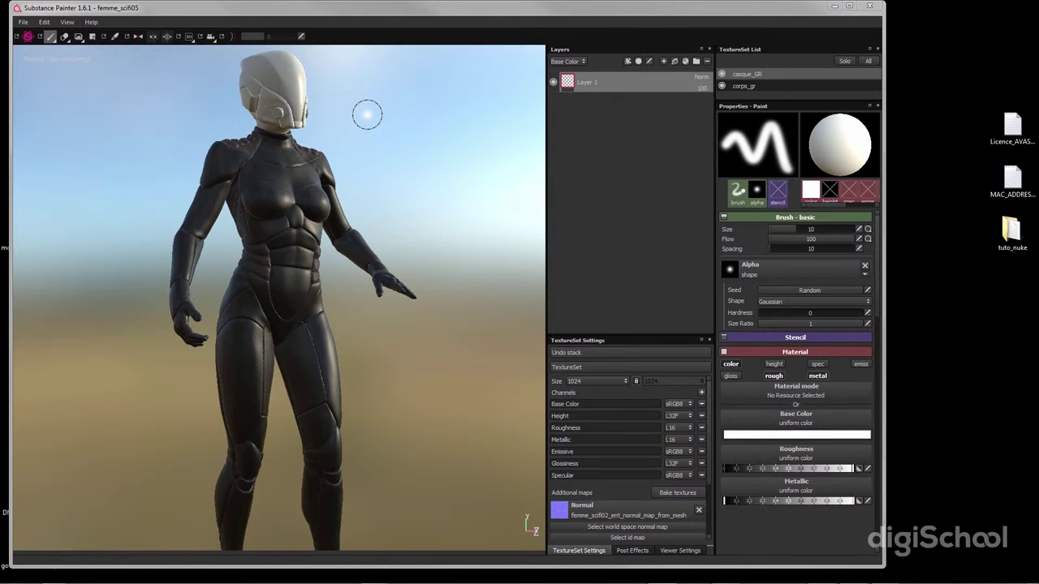
- On the corps_gr texture set, load the uniform white material and add a paint layer
{"action": "left_click", "coordinate": [753, 86]}
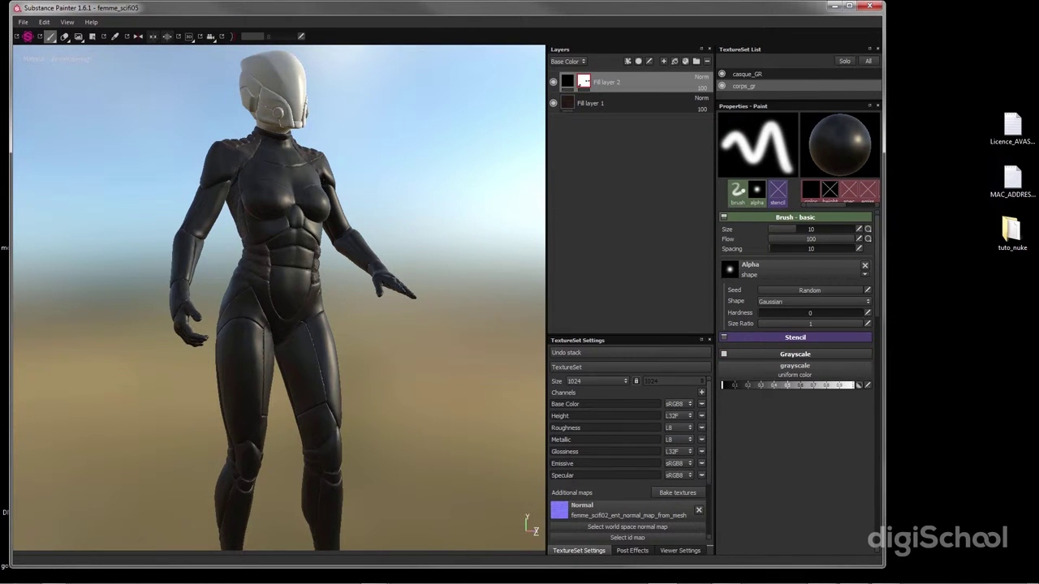
{"action": "left_click_drag", "start_coordinate": [1035, 173], "coordinate": [310, 155]}
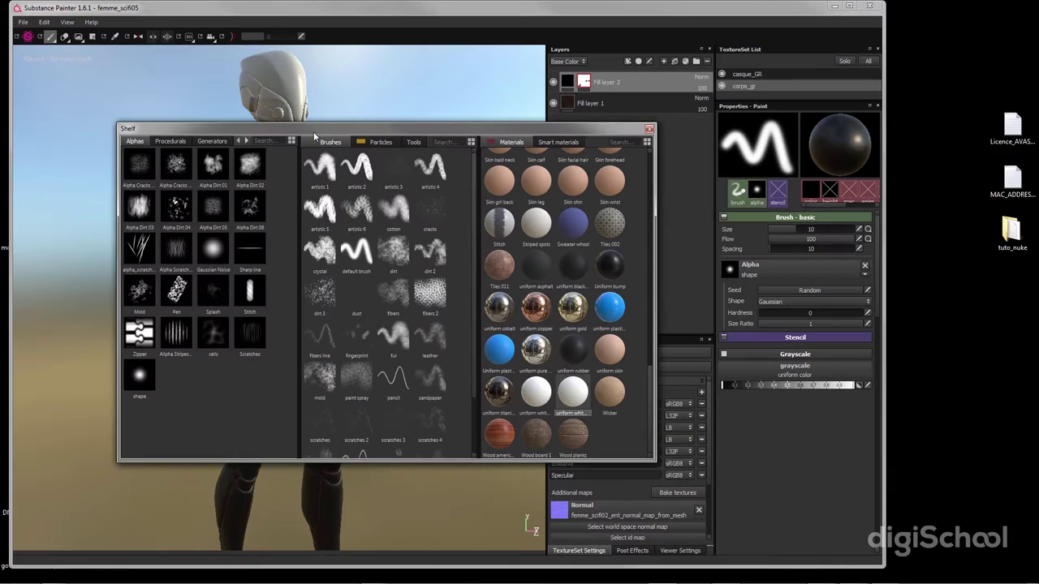
{"action": "left_click", "coordinate": [570, 416]}
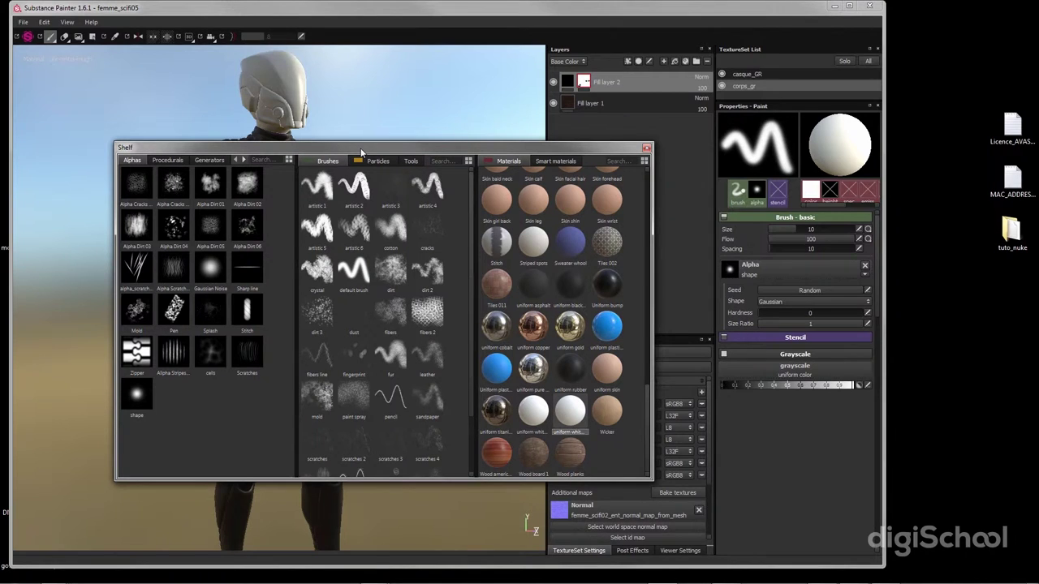
{"action": "left_click_drag", "start_coordinate": [361, 152], "coordinate": [363, 148]}
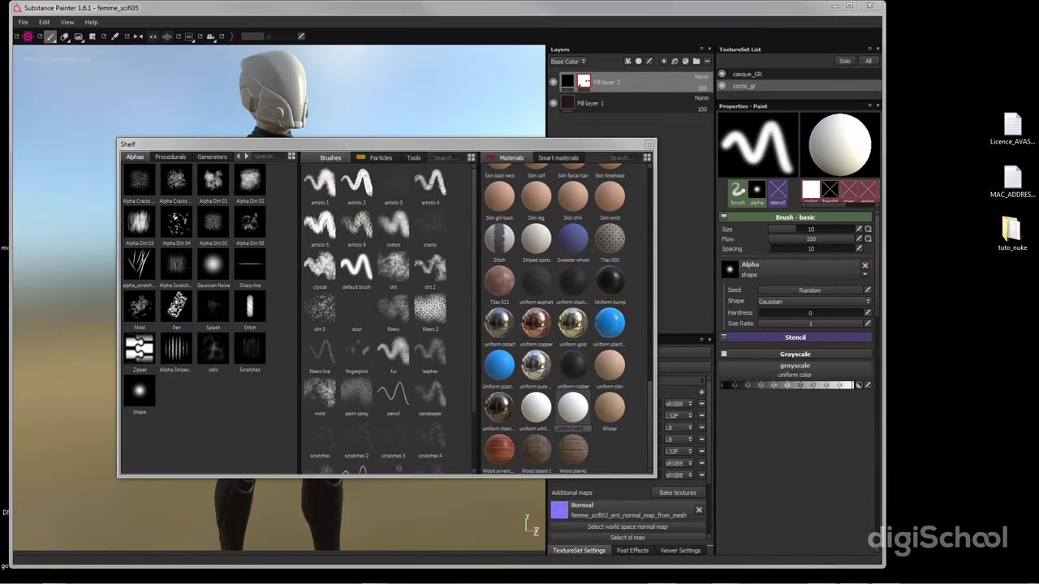
{"action": "left_click", "coordinate": [663, 61]}
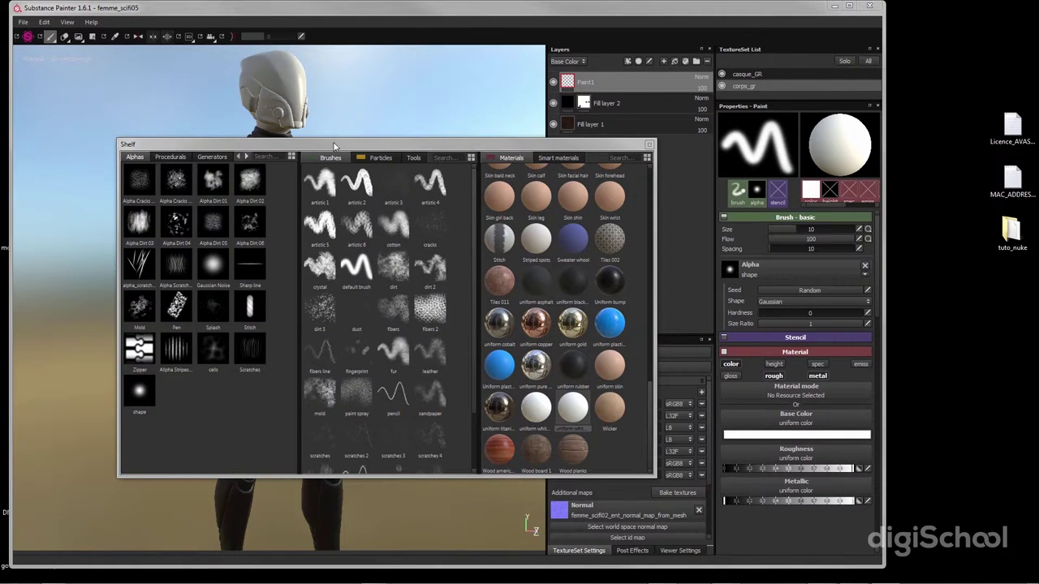
- Move the shelf off-screen and try brush Flow and Spacing, leaving them at 100 and 10
{"action": "left_click_drag", "start_coordinate": [333, 146], "coordinate": [1038, 146]}
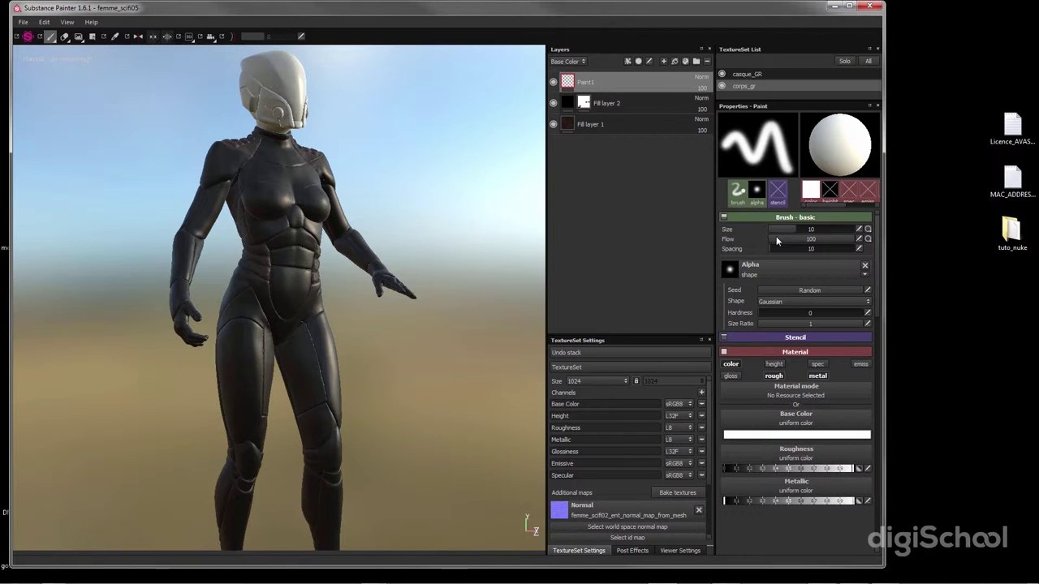
{"action": "mouse_move", "coordinate": [776, 241]}
{"action": "left_mouse_down"}
{"action": "mouse_move", "coordinate": [836, 244]}
{"action": "mouse_move", "coordinate": [765, 244]}
{"action": "mouse_move", "coordinate": [860, 244]}
{"action": "left_mouse_up"}
{"action": "mouse_move", "coordinate": [769, 249]}
{"action": "left_mouse_down"}
{"action": "mouse_move", "coordinate": [790, 249]}
{"action": "mouse_move", "coordinate": [748, 242]}
{"action": "mouse_move", "coordinate": [770, 245]}
{"action": "left_mouse_up"}
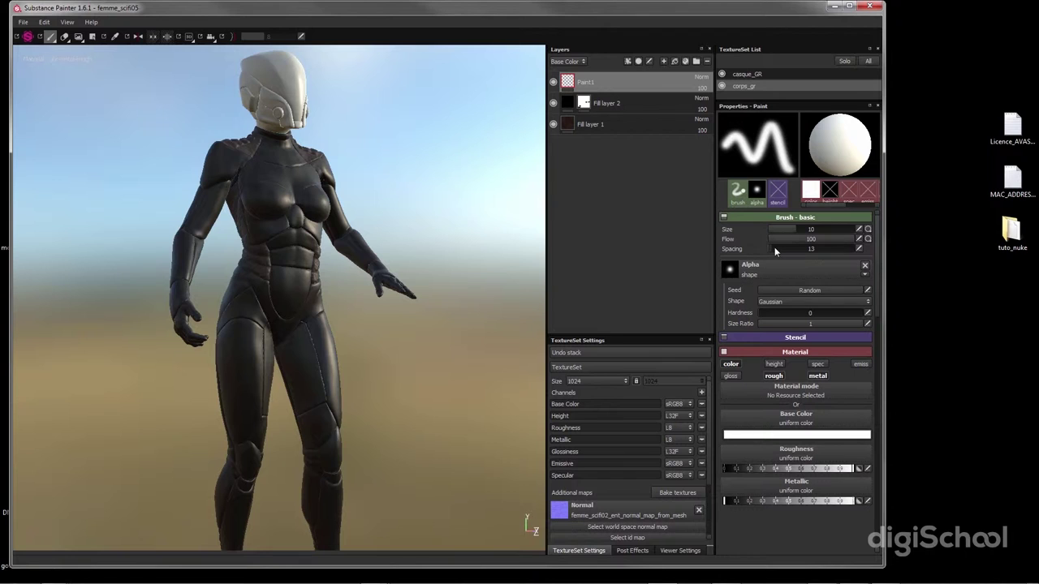
{"action": "left_click_drag", "start_coordinate": [771, 248], "coordinate": [769, 248]}
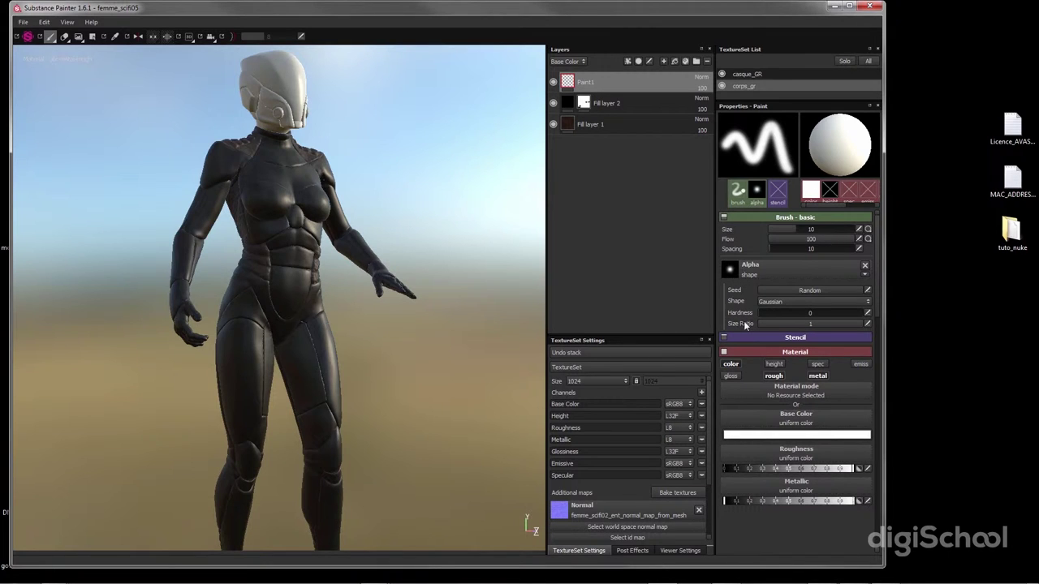
- Test and reset brush Hardness and Size Ratio, then turn on Paint1's material height channel
{"action": "mouse_move", "coordinate": [778, 316]}
{"action": "left_mouse_down"}
{"action": "mouse_move", "coordinate": [869, 313]}
{"action": "mouse_move", "coordinate": [738, 315]}
{"action": "left_mouse_up"}
{"action": "left_click", "coordinate": [773, 323]}
{"action": "left_click_drag", "start_coordinate": [773, 323], "coordinate": [900, 328]}
{"action": "left_click", "coordinate": [774, 363]}
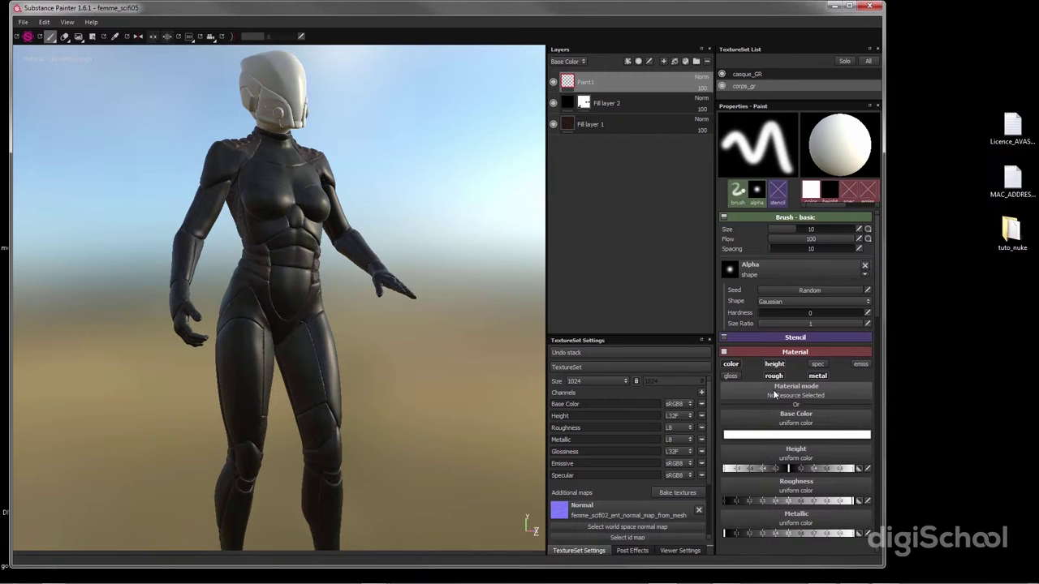
- Maximize the Substance Painter window and briefly open the material mode list
{"action": "left_click", "coordinate": [774, 394]}
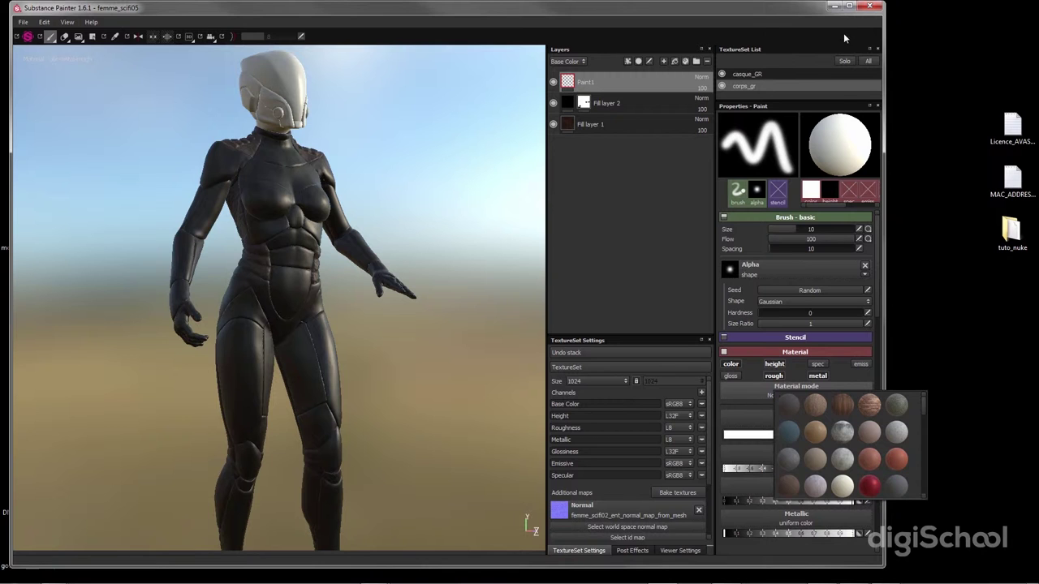
{"action": "left_click", "coordinate": [847, 6]}
{"action": "left_click", "coordinate": [848, 7]}
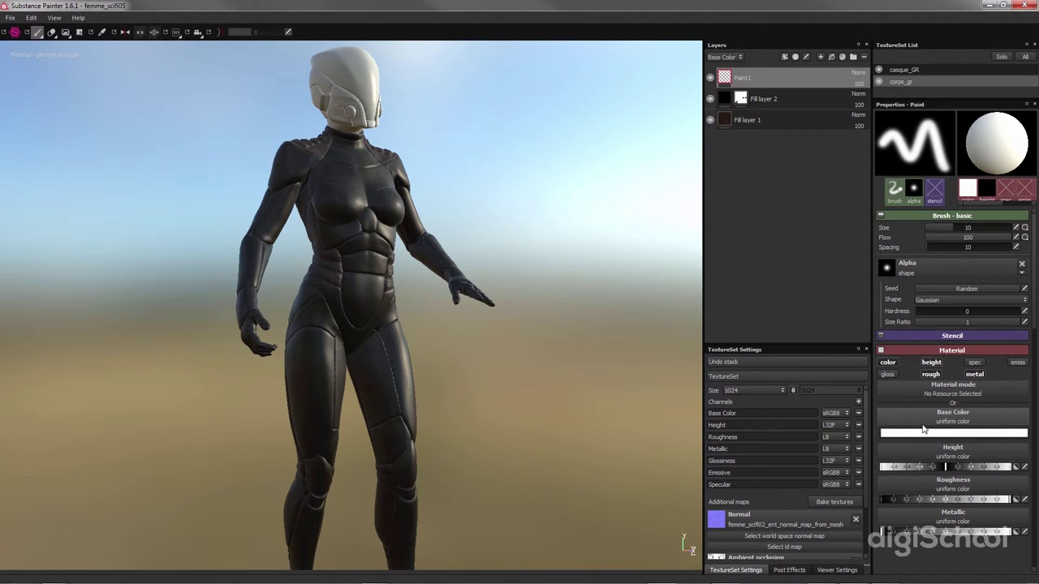
{"action": "left_click", "coordinate": [902, 386]}
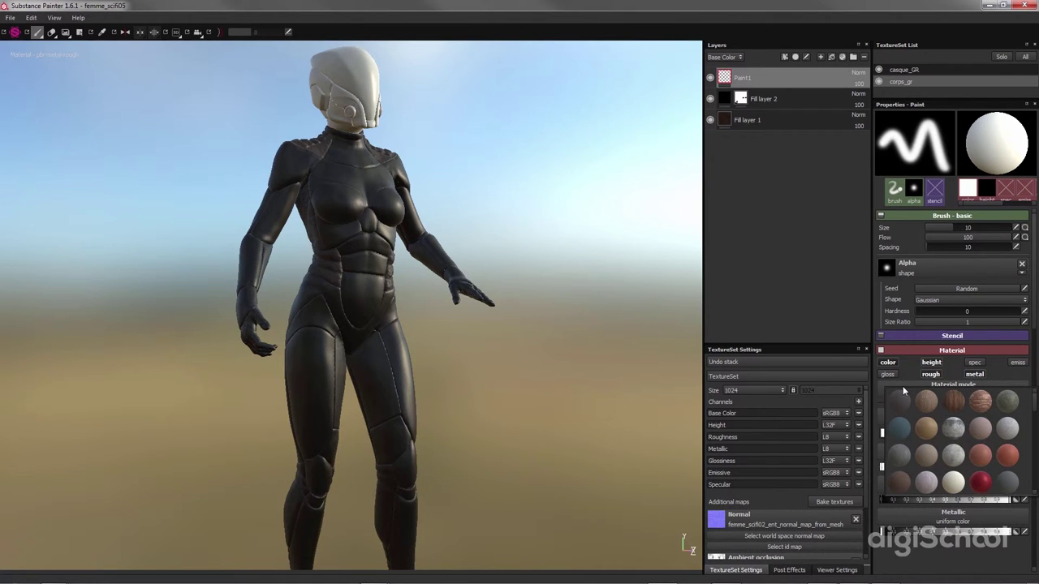
{"action": "mouse_move", "coordinate": [1033, 398]}
{"action": "left_mouse_down"}
{"action": "mouse_move", "coordinate": [1033, 411]}
{"action": "mouse_move", "coordinate": [1020, 392]}
{"action": "left_mouse_up"}
- Place the Shelf over the viewport with Materials scrolled to Backpack, Bark and Bricks
{"action": "left_click_drag", "start_coordinate": [1026, 161], "coordinate": [273, 95]}
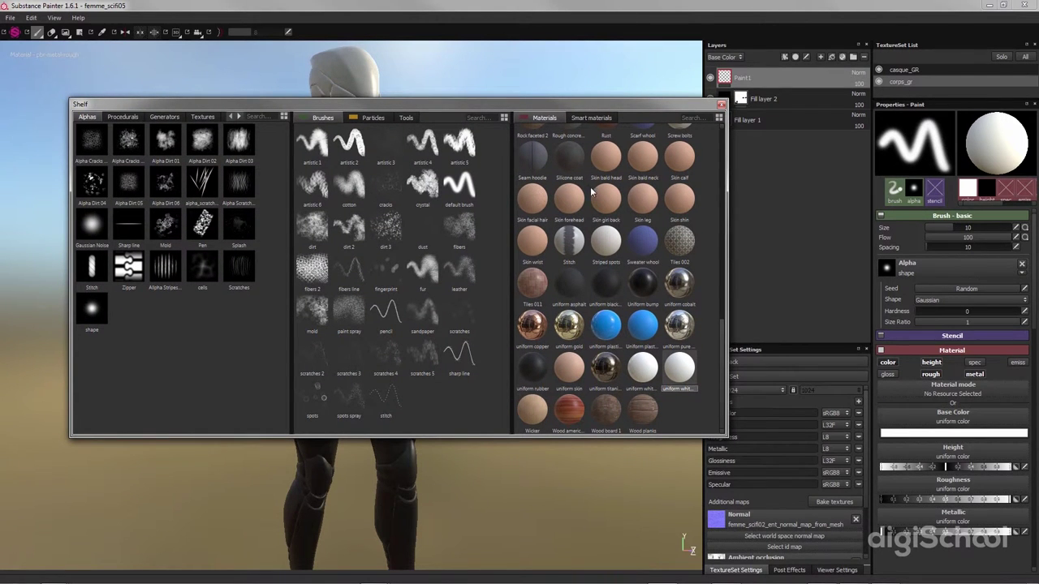
{"action": "left_click_drag", "start_coordinate": [719, 363], "coordinate": [713, 134]}
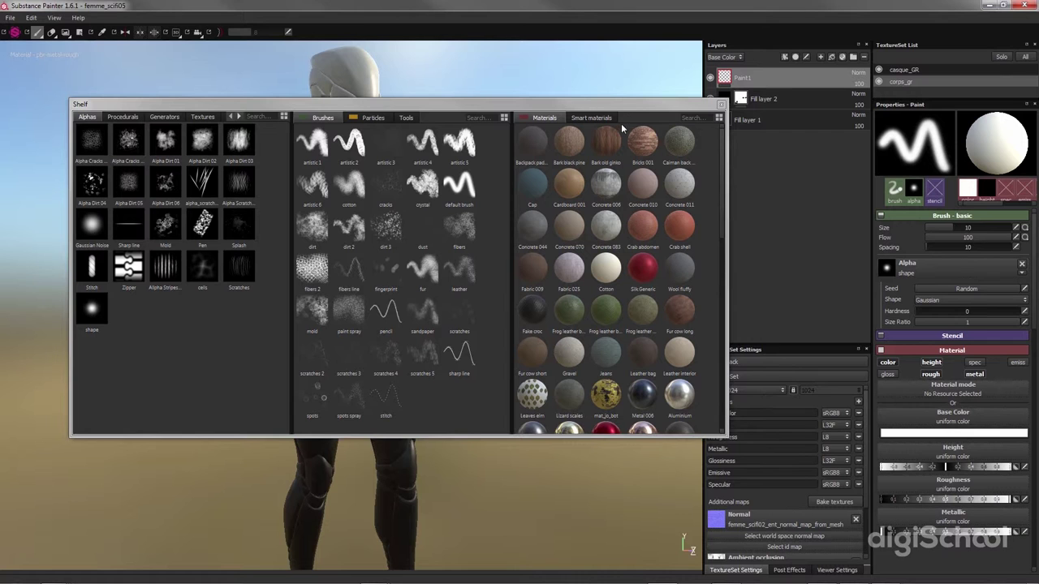
{"action": "left_click_drag", "start_coordinate": [623, 108], "coordinate": [565, 95]}
- Hide the shelf and set the paint material's base colour to dark red
{"action": "double_click", "coordinate": [568, 94]}
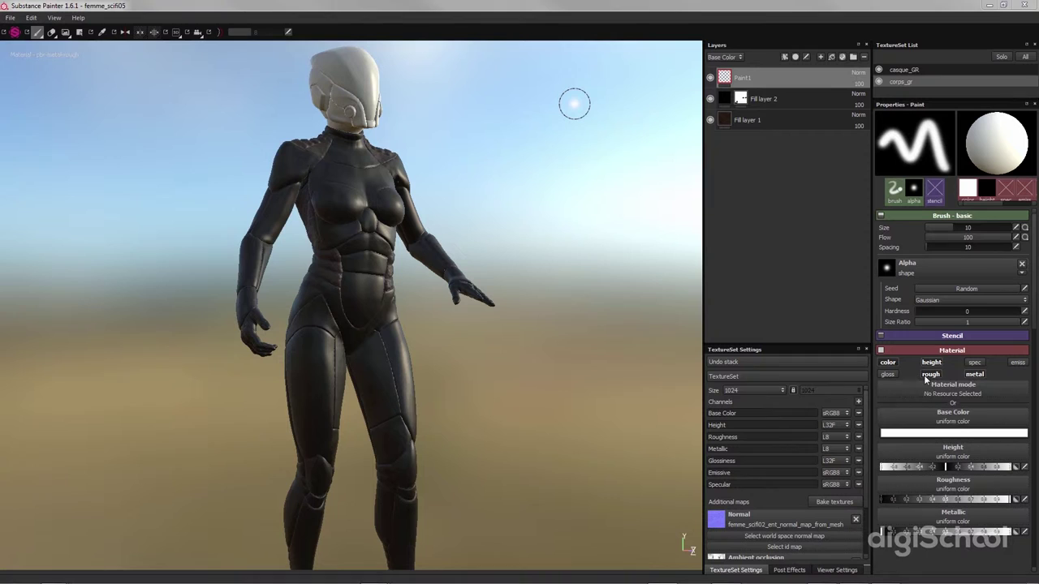
{"action": "left_click", "coordinate": [951, 437]}
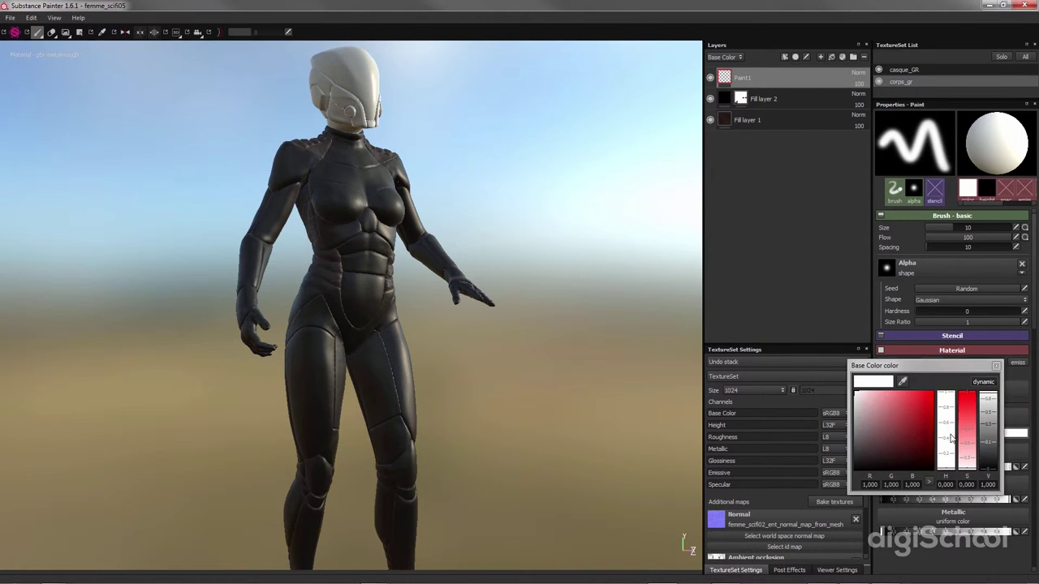
{"action": "left_click_drag", "start_coordinate": [916, 410], "coordinate": [918, 421]}
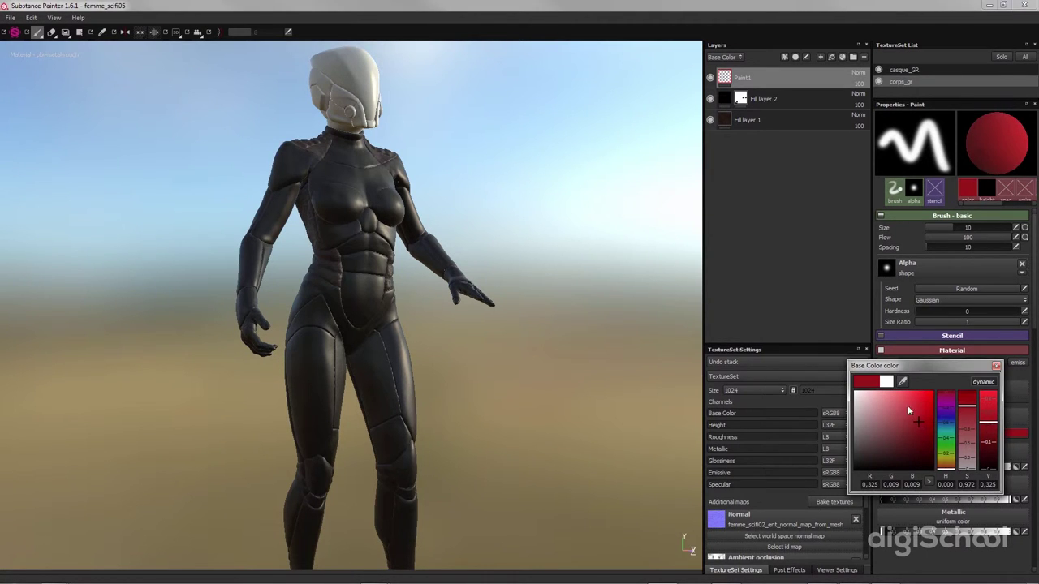
{"action": "left_click_drag", "start_coordinate": [986, 440], "coordinate": [986, 424]}
{"action": "left_click", "coordinate": [997, 366]}
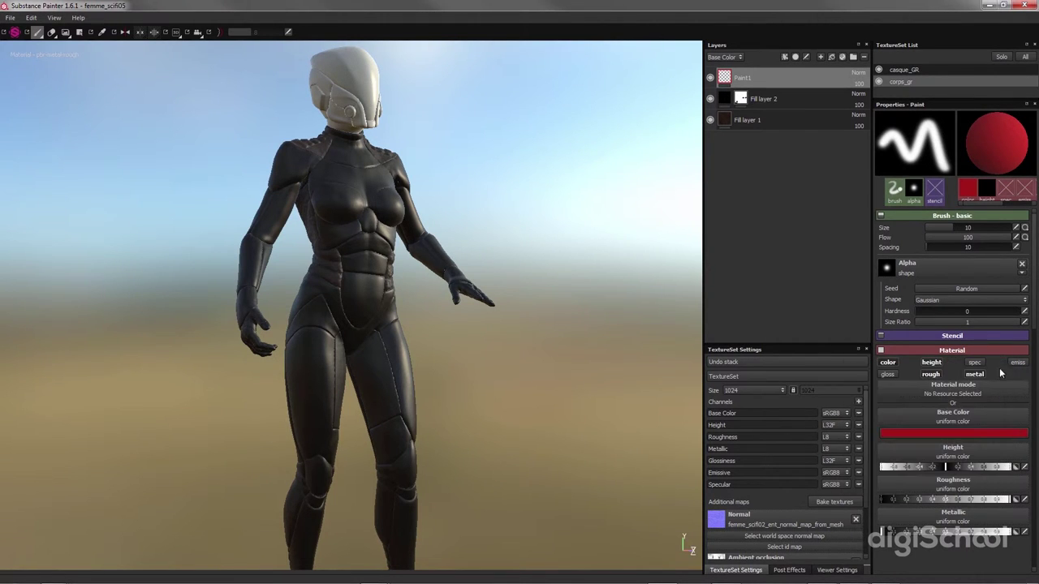
- Raise Height, lower Roughness, push Metallic near maximum, and bring the shelf back
{"action": "left_click", "coordinate": [947, 466]}
{"action": "left_click", "coordinate": [973, 468]}
{"action": "left_click_drag", "start_coordinate": [969, 469], "coordinate": [966, 472]}
{"action": "left_click_drag", "start_coordinate": [990, 501], "coordinate": [931, 501]}
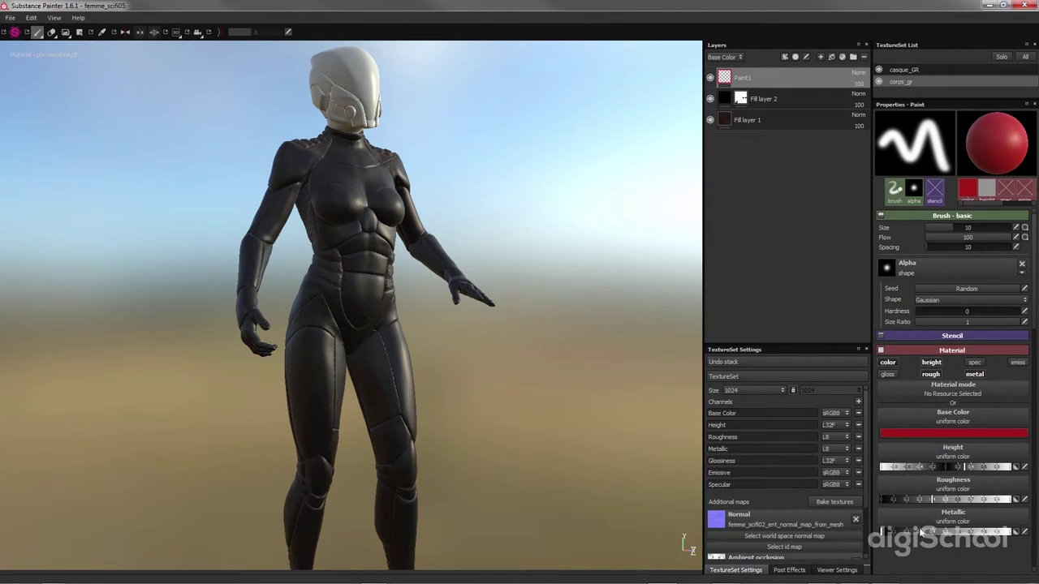
{"action": "mouse_move", "coordinate": [886, 537]}
{"action": "left_mouse_down"}
{"action": "mouse_move", "coordinate": [988, 537]}
{"action": "mouse_move", "coordinate": [864, 542]}
{"action": "left_mouse_up"}
{"action": "mouse_move", "coordinate": [977, 542]}
{"action": "left_mouse_down"}
{"action": "mouse_move", "coordinate": [1012, 538]}
{"action": "mouse_move", "coordinate": [1002, 535]}
{"action": "left_mouse_up"}
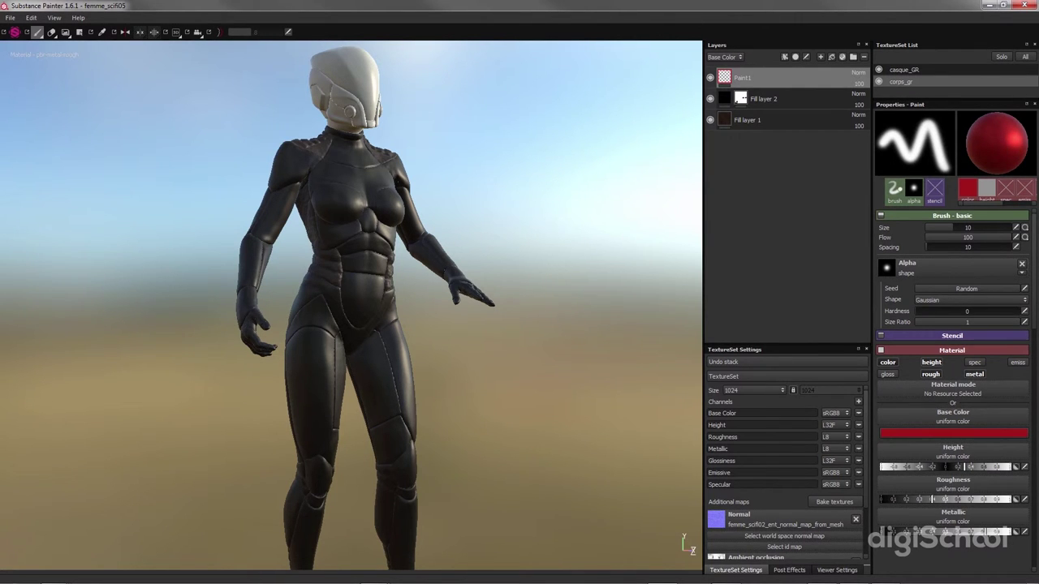
{"action": "mouse_move", "coordinate": [924, 189]}
{"action": "left_mouse_down"}
{"action": "mouse_move", "coordinate": [689, 107]}
{"action": "mouse_move", "coordinate": [652, 109]}
{"action": "left_mouse_up"}
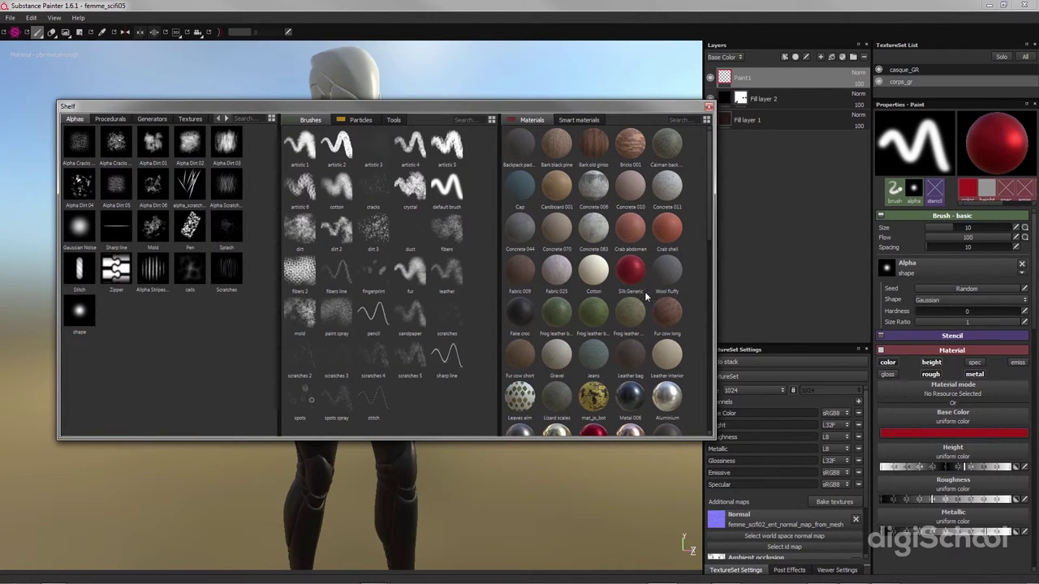
{"action": "mouse_move", "coordinate": [629, 270]}
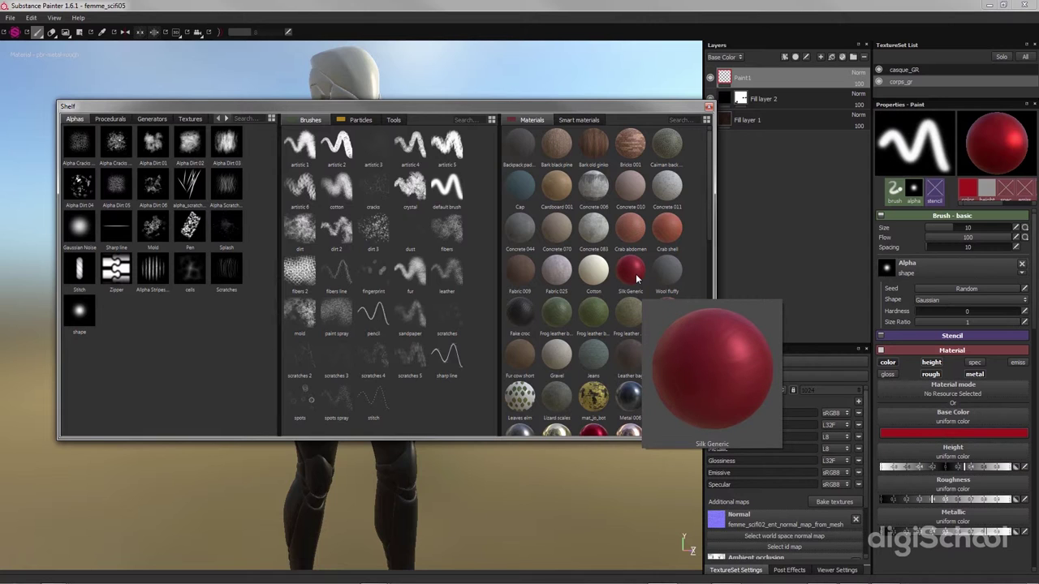
- Hide the Shelf to reveal the whole bodysuit and the dark red material settings
{"action": "left_click_drag", "start_coordinate": [458, 110], "coordinate": [506, 108]}
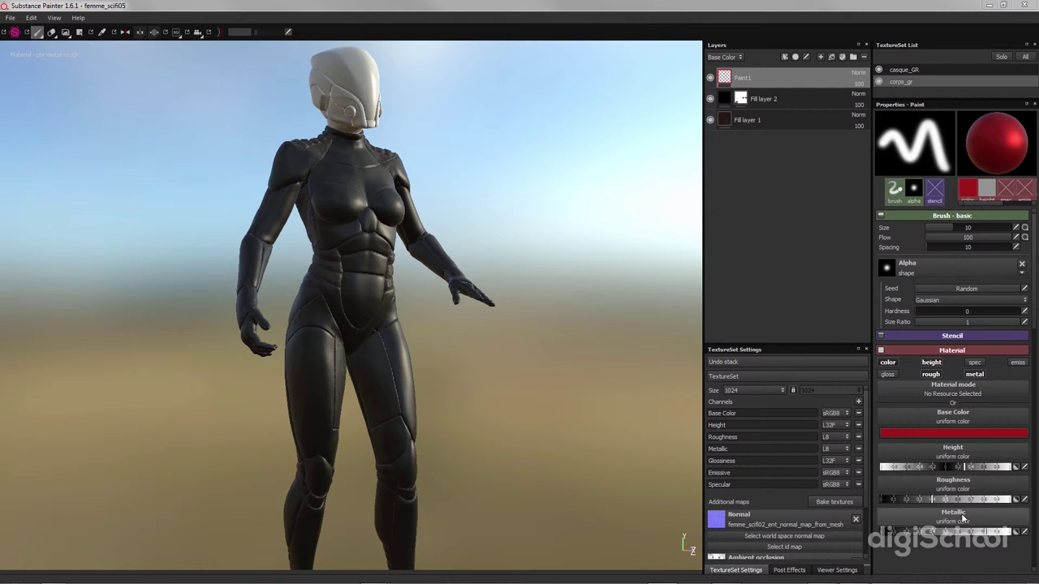
{"action": "left_click", "coordinate": [944, 424]}
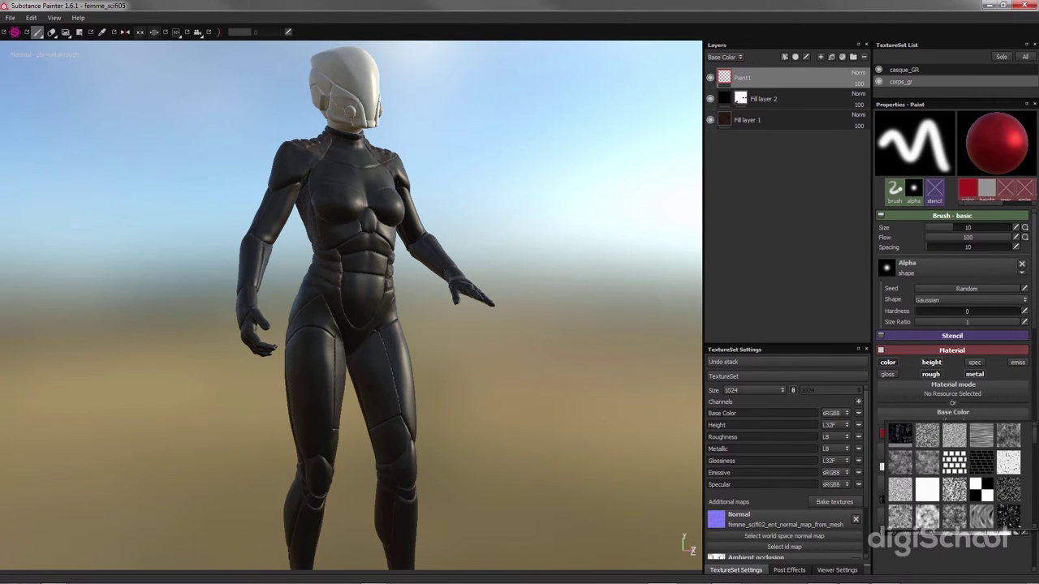
{"action": "key", "text": "Escape"}
{"action": "mouse_move", "coordinate": [464, 174]}
{"action": "left_mouse_down"}
{"action": "mouse_move", "coordinate": [295, 157]}
{"action": "mouse_move", "coordinate": [304, 144]}
{"action": "left_mouse_up"}
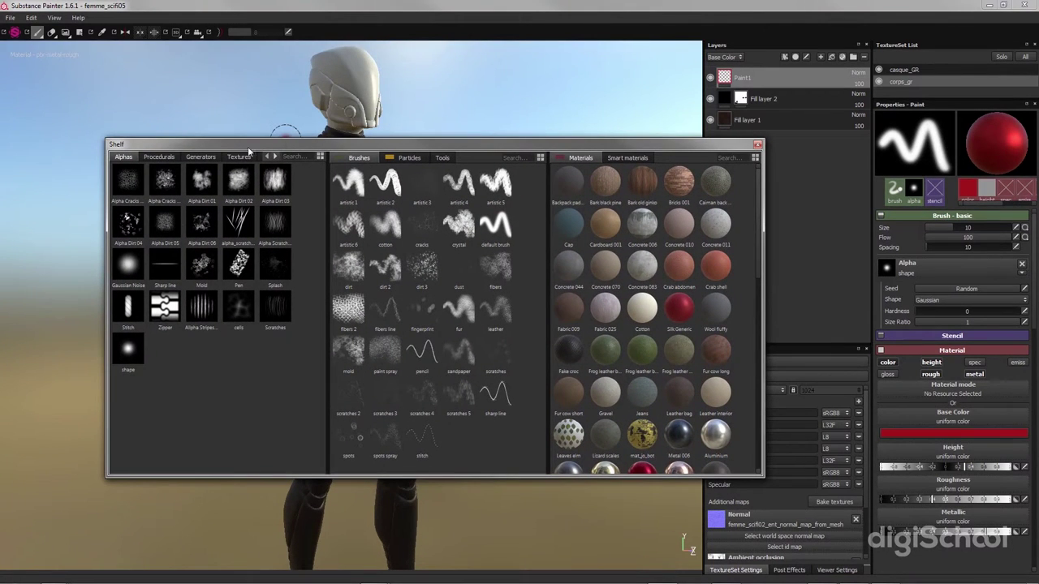
{"action": "left_click", "coordinate": [160, 157]}
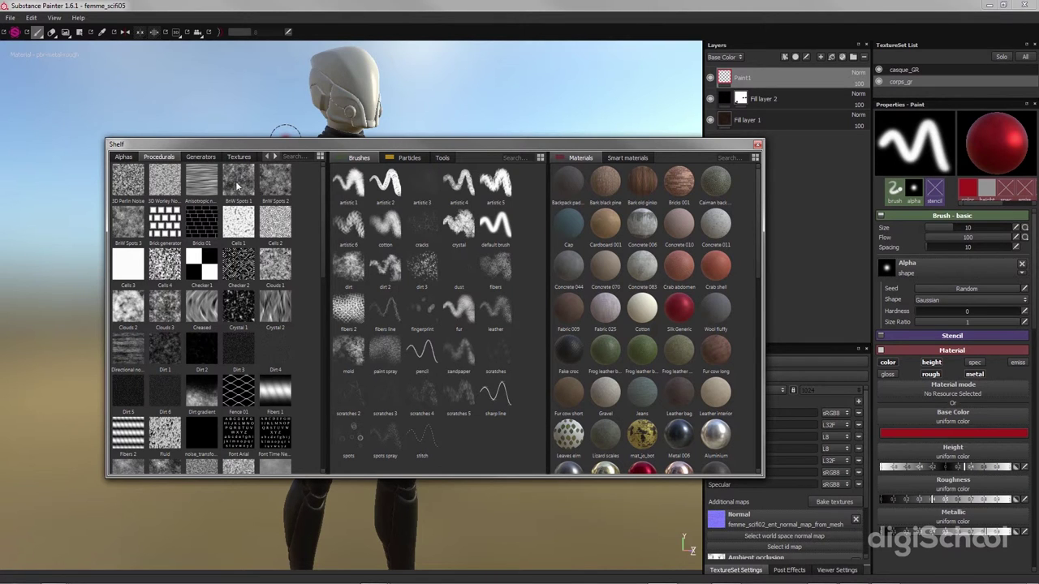
{"action": "left_click_drag", "start_coordinate": [317, 146], "coordinate": [272, 120]}
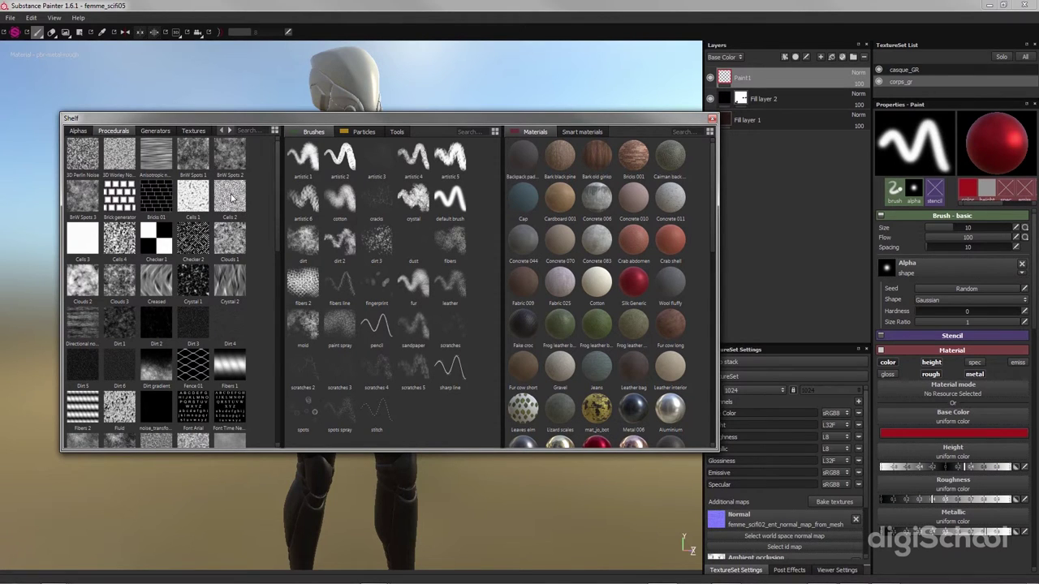
{"action": "left_click_drag", "start_coordinate": [231, 197], "coordinate": [927, 419]}
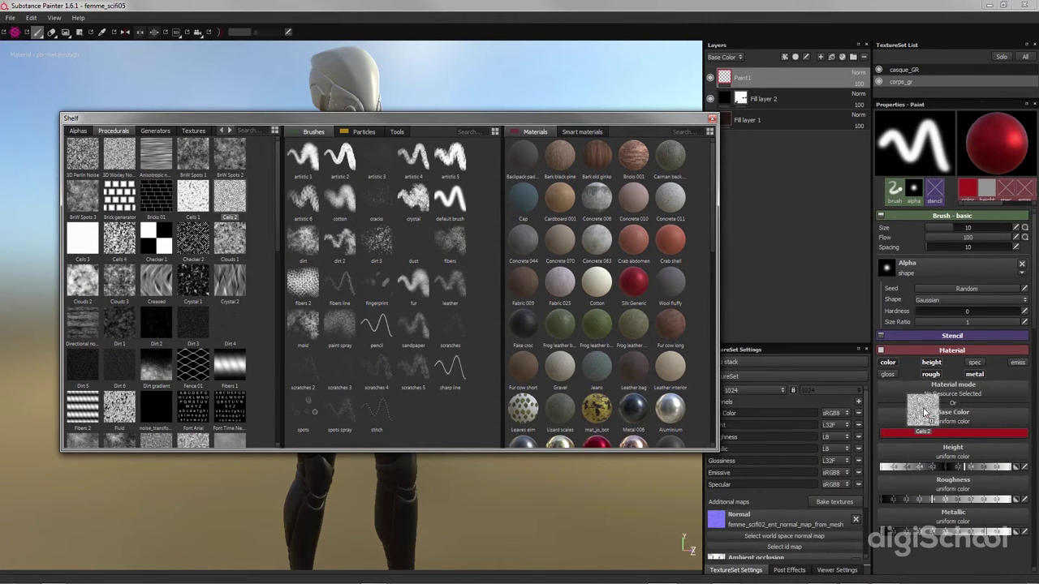
{"action": "left_click_drag", "start_coordinate": [927, 419], "coordinate": [927, 422]}
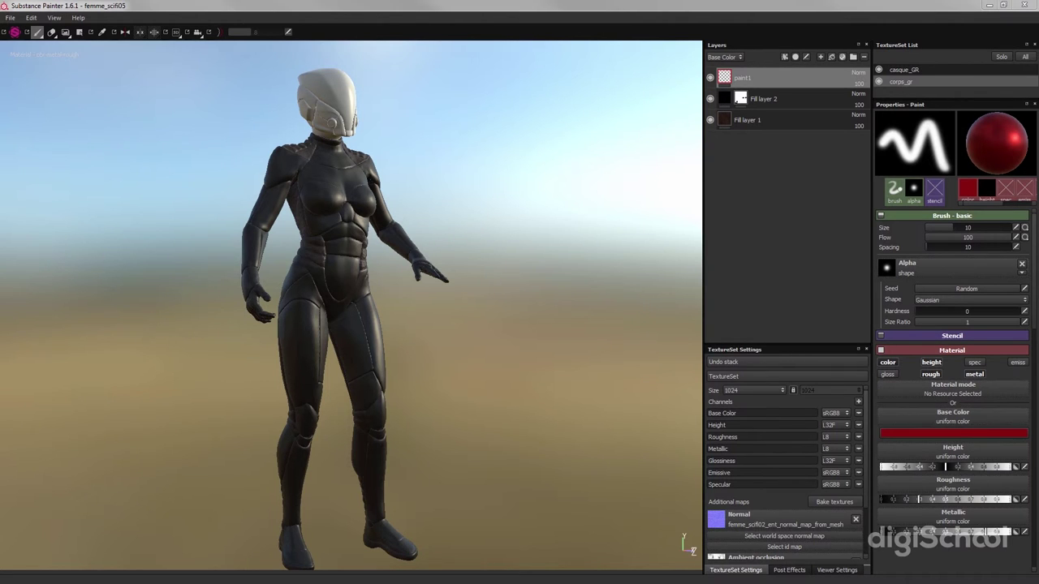
- Assign the Cells 2 procedural from the Shelf's Procedurals to the paint material's Height slot
{"action": "mouse_move", "coordinate": [1035, 190]}
{"action": "left_mouse_down"}
{"action": "mouse_move", "coordinate": [511, 172]}
{"action": "mouse_move", "coordinate": [341, 119]}
{"action": "mouse_move", "coordinate": [323, 103]}
{"action": "left_mouse_up"}
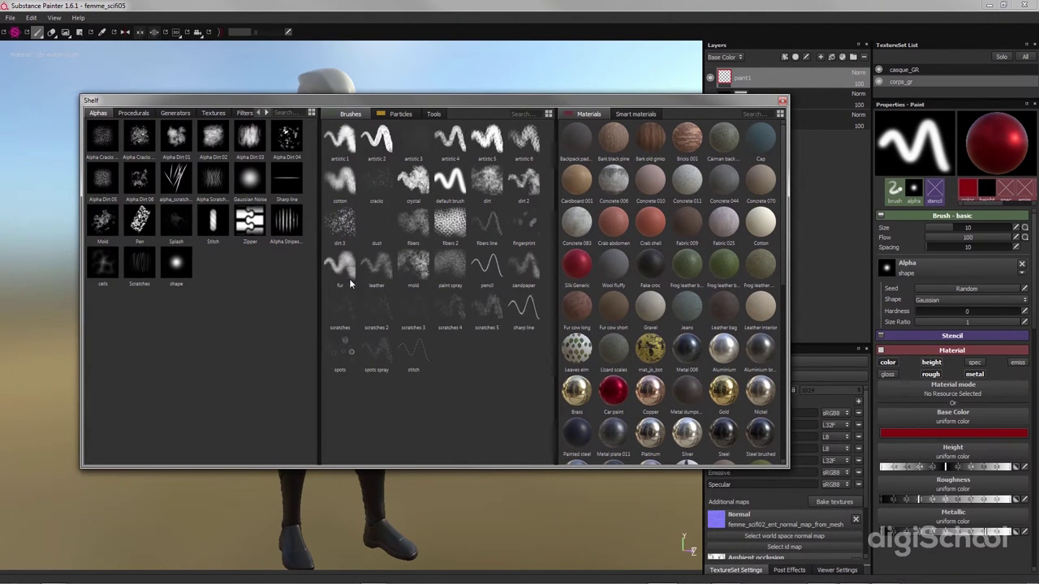
{"action": "left_click", "coordinate": [133, 113]}
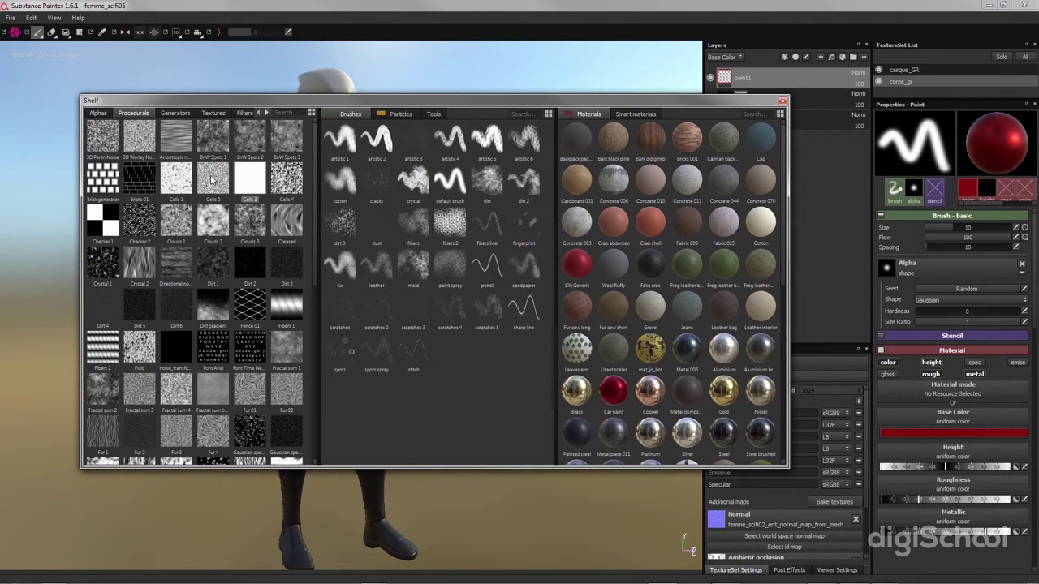
{"action": "mouse_move", "coordinate": [213, 178]}
{"action": "mouse_move", "coordinate": [211, 179]}
{"action": "left_mouse_down"}
{"action": "mouse_move", "coordinate": [488, 353]}
{"action": "mouse_move", "coordinate": [914, 453]}
{"action": "left_mouse_up"}
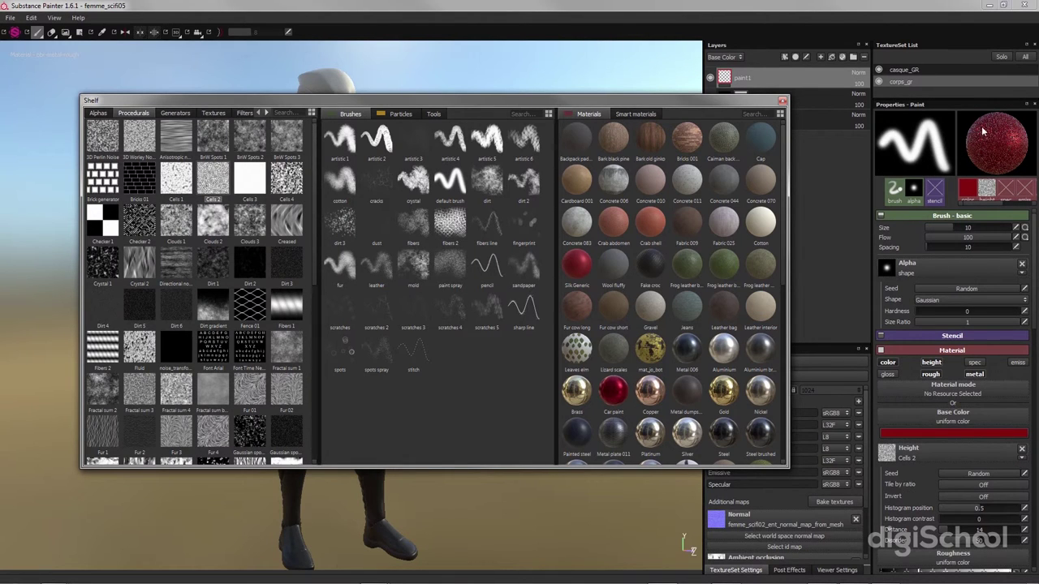
{"action": "left_click", "coordinate": [960, 147]}
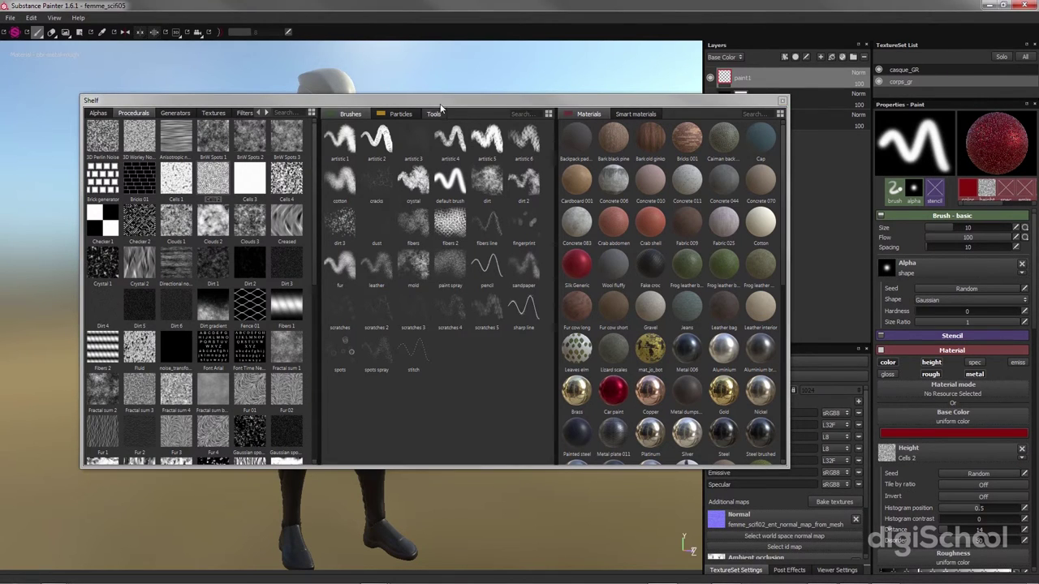
{"action": "left_click_drag", "start_coordinate": [439, 102], "coordinate": [454, 115]}
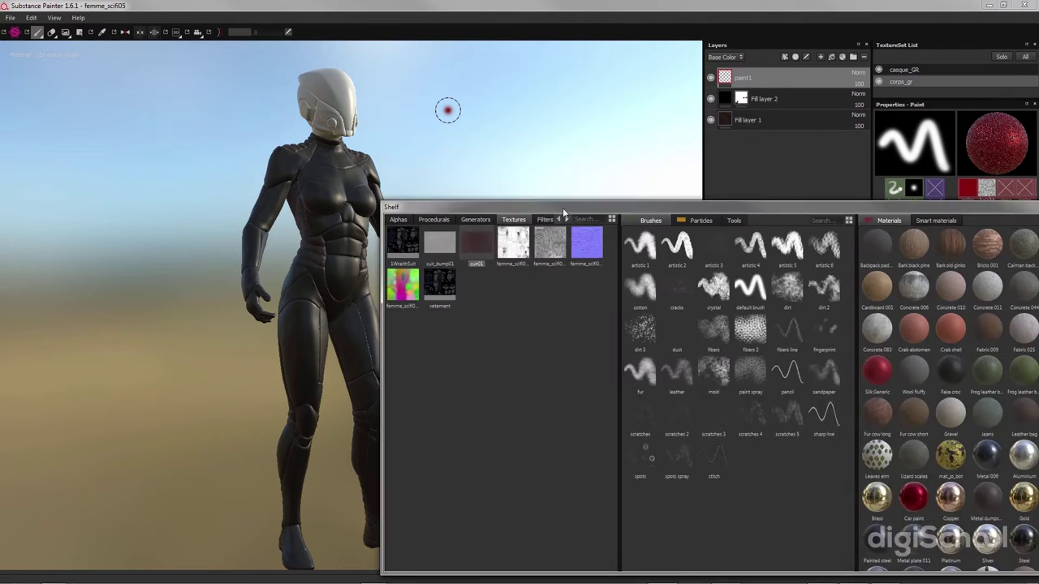
- Assign the cuir01 texture from the Shelf's Textures to the material's Base Color slot
{"action": "left_click_drag", "start_coordinate": [562, 207], "coordinate": [247, 128]}
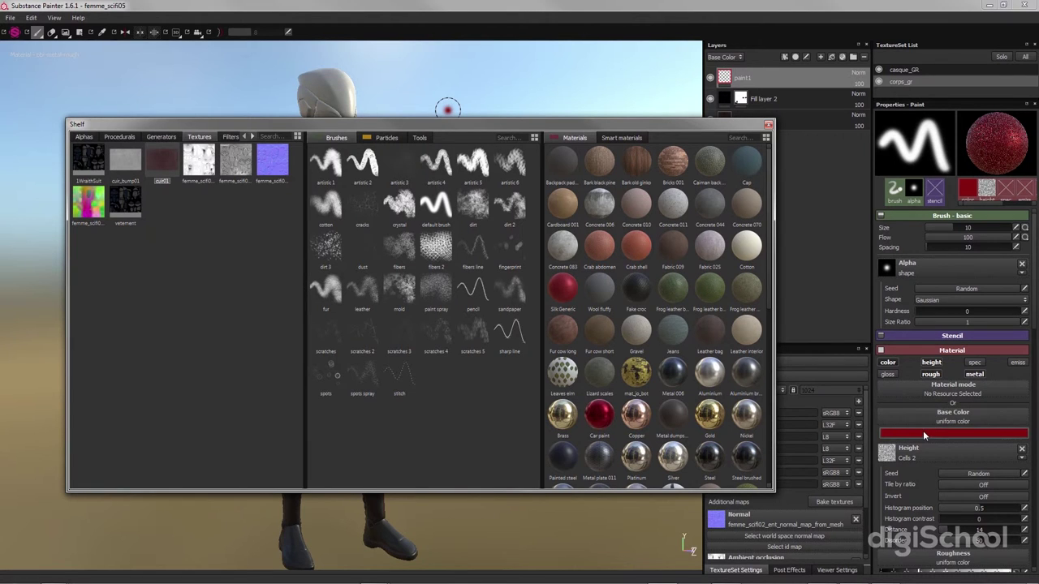
{"action": "left_click", "coordinate": [119, 136]}
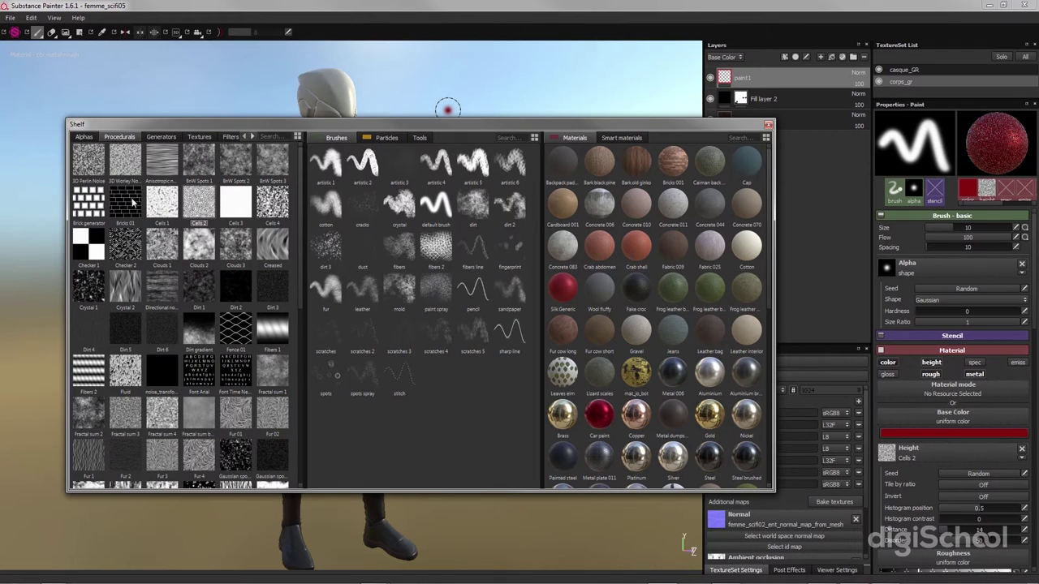
{"action": "left_click", "coordinate": [197, 137]}
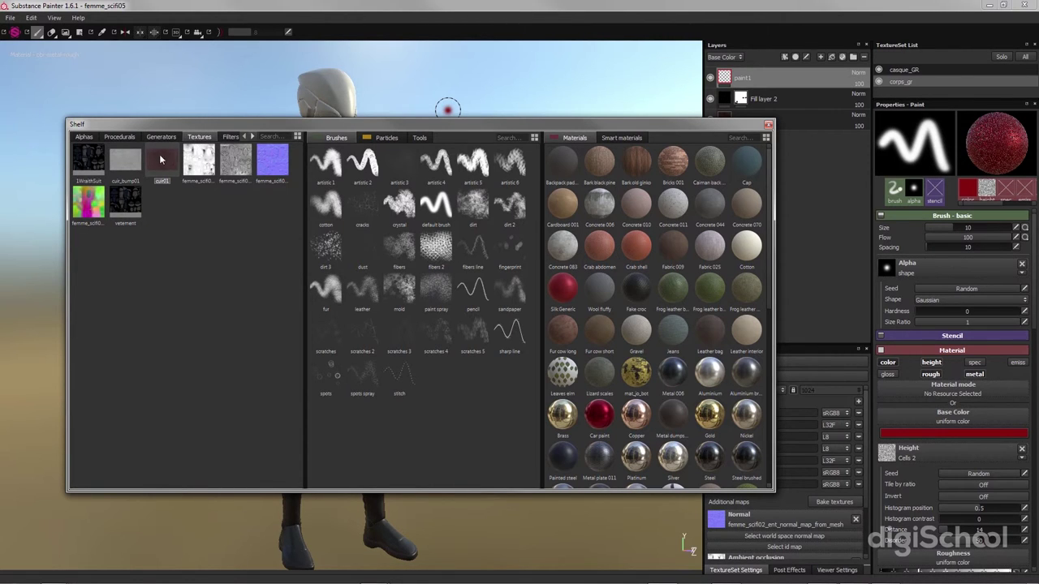
{"action": "mouse_move", "coordinate": [162, 160]}
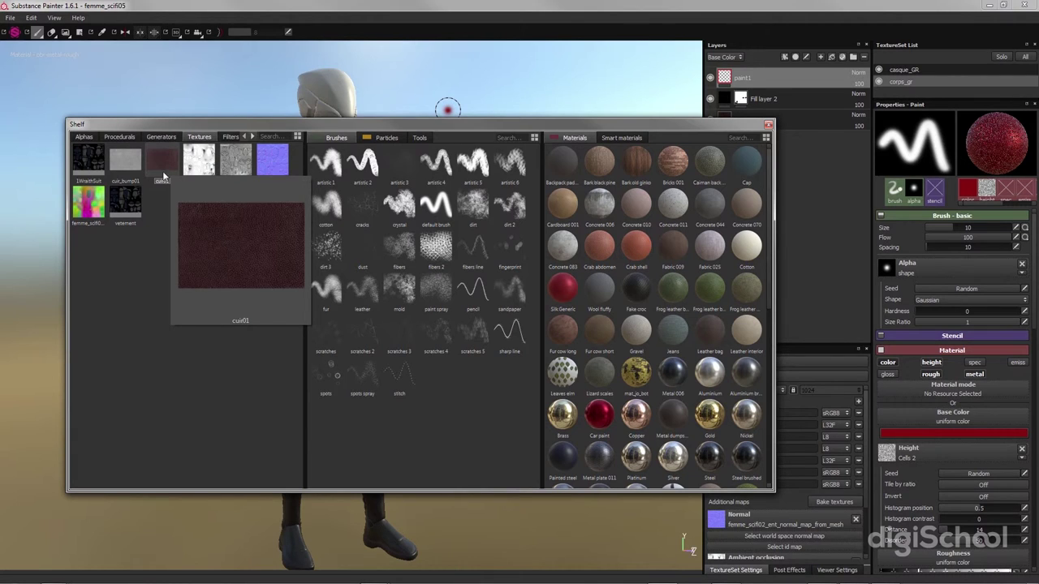
{"action": "left_click_drag", "start_coordinate": [163, 166], "coordinate": [911, 421]}
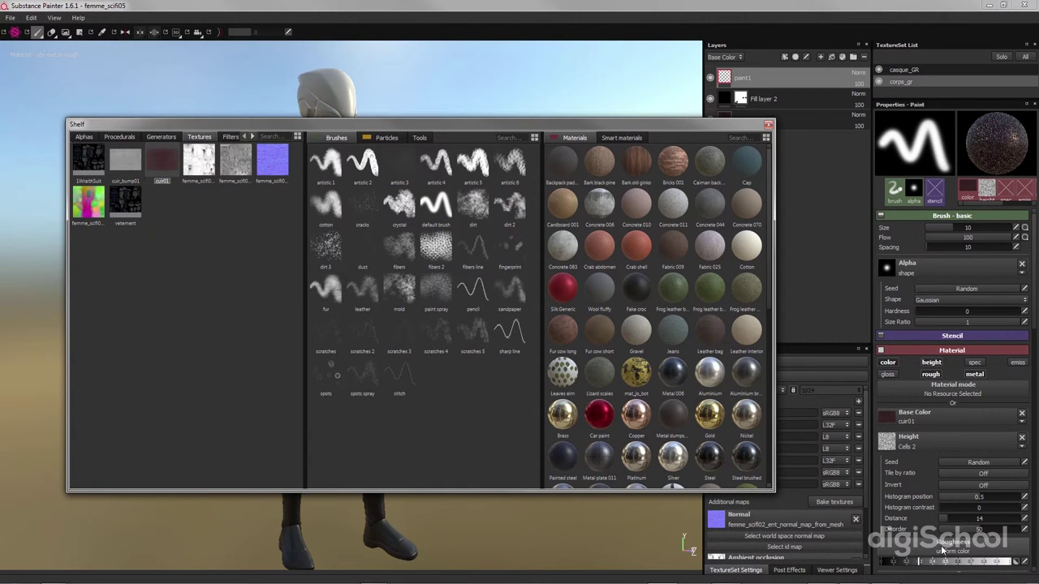
{"action": "left_click", "coordinate": [123, 138]}
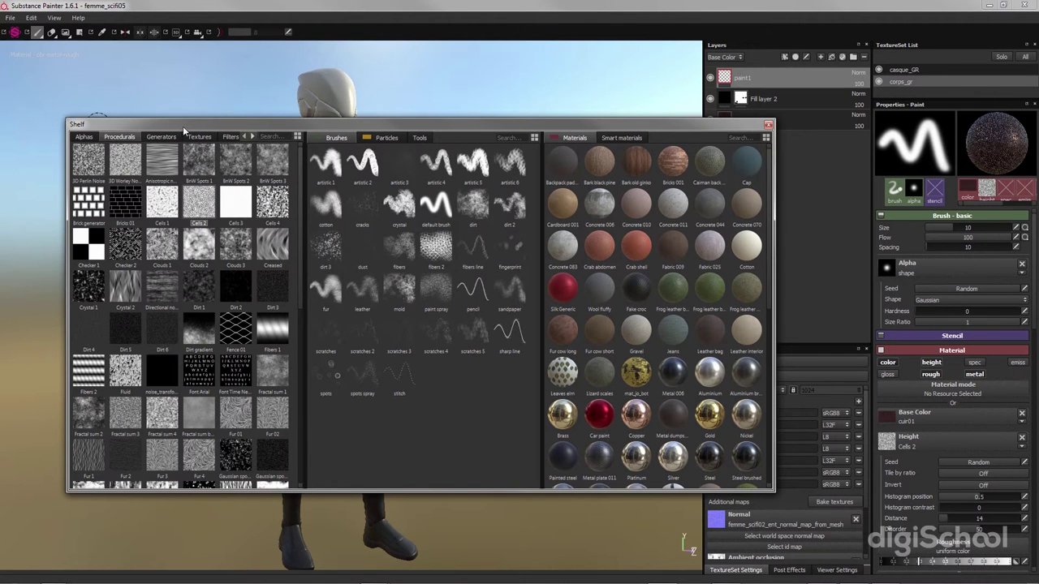
- Hide the shelf, use Clouds 2 for Height (position 0.28, contrast 0.2), and test a preview stroke
{"action": "left_click_drag", "start_coordinate": [191, 124], "coordinate": [1026, 223]}
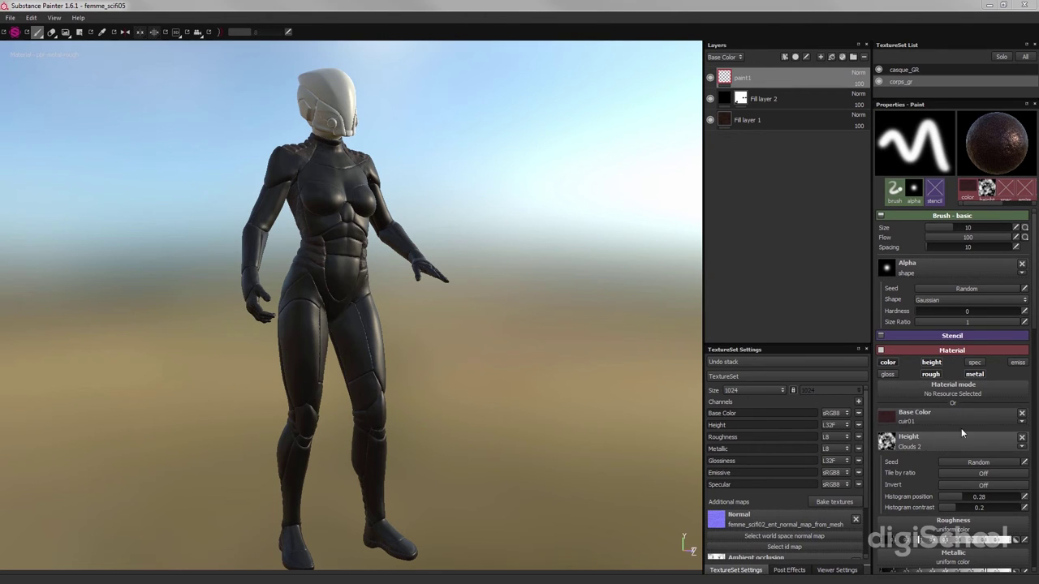
{"action": "left_click", "coordinate": [896, 155]}
{"action": "mouse_move", "coordinate": [928, 162]}
{"action": "left_mouse_down"}
{"action": "mouse_move", "coordinate": [907, 175]}
{"action": "mouse_move", "coordinate": [919, 146]}
{"action": "left_mouse_up"}
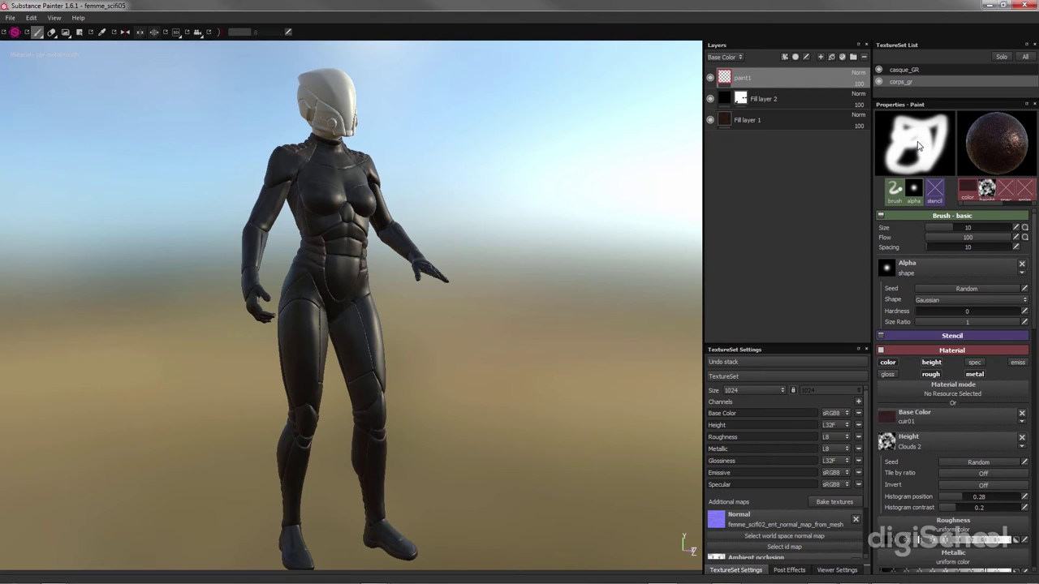
- Draw another preview stroke and frame the character's chest and upper torso in the viewport
{"action": "mouse_move", "coordinate": [888, 140]}
{"action": "left_mouse_down"}
{"action": "mouse_move", "coordinate": [919, 120]}
{"action": "mouse_move", "coordinate": [933, 146]}
{"action": "mouse_move", "coordinate": [906, 175]}
{"action": "left_mouse_up"}
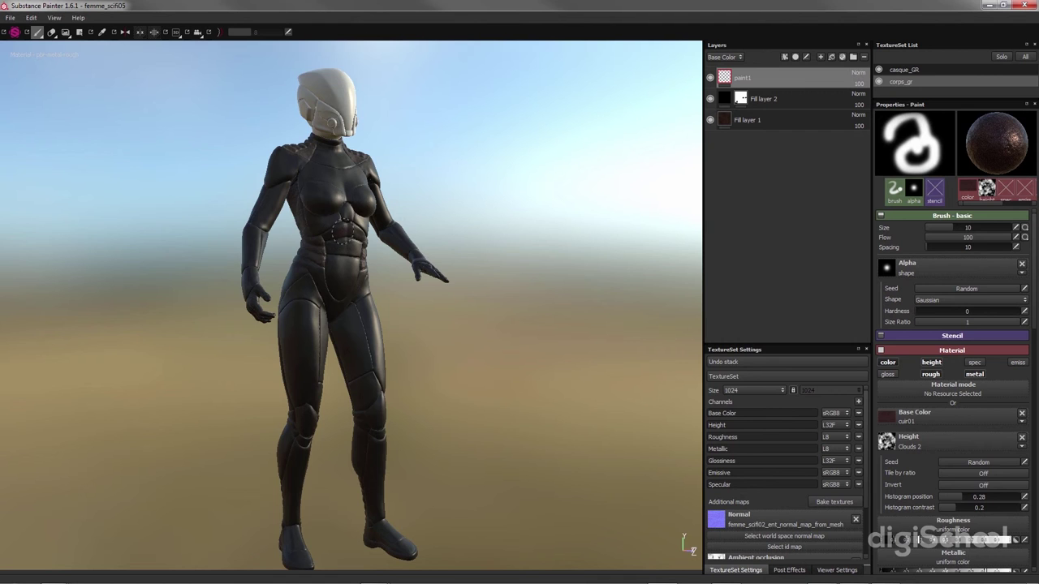
{"action": "scroll", "coordinate": [349, 238], "scroll_direction": "up", "scroll_amount": 3}
{"action": "scroll", "coordinate": [341, 219], "scroll_direction": "up", "scroll_amount": 3}
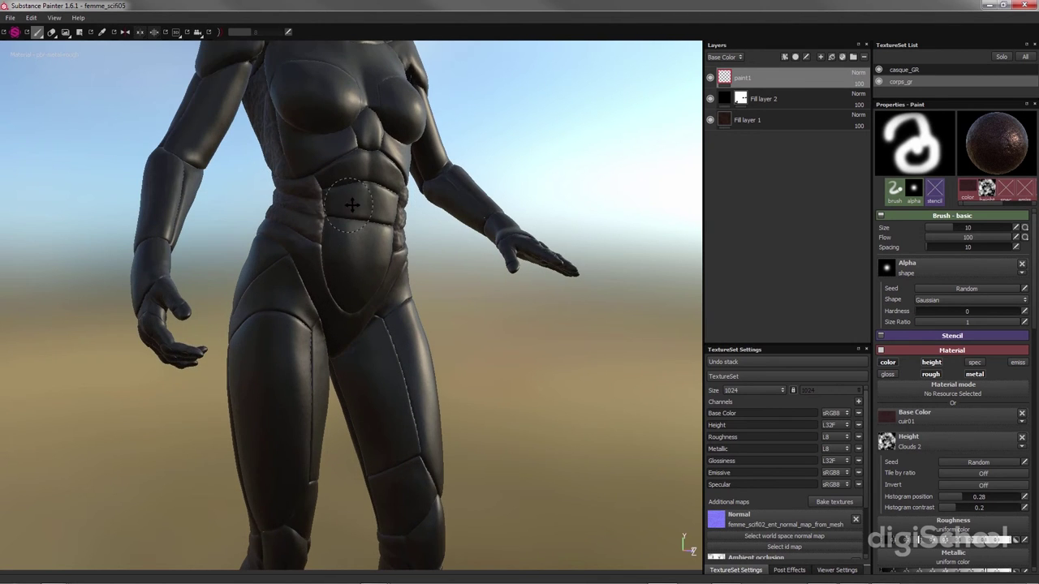
{"action": "middle_click_drag", "start_coordinate": [345, 231], "coordinate": [373, 316], "text": "alt"}
{"action": "scroll", "coordinate": [373, 317], "scroll_direction": "down", "scroll_amount": 2}
{"action": "scroll", "coordinate": [374, 317], "scroll_direction": "up", "scroll_amount": 3}
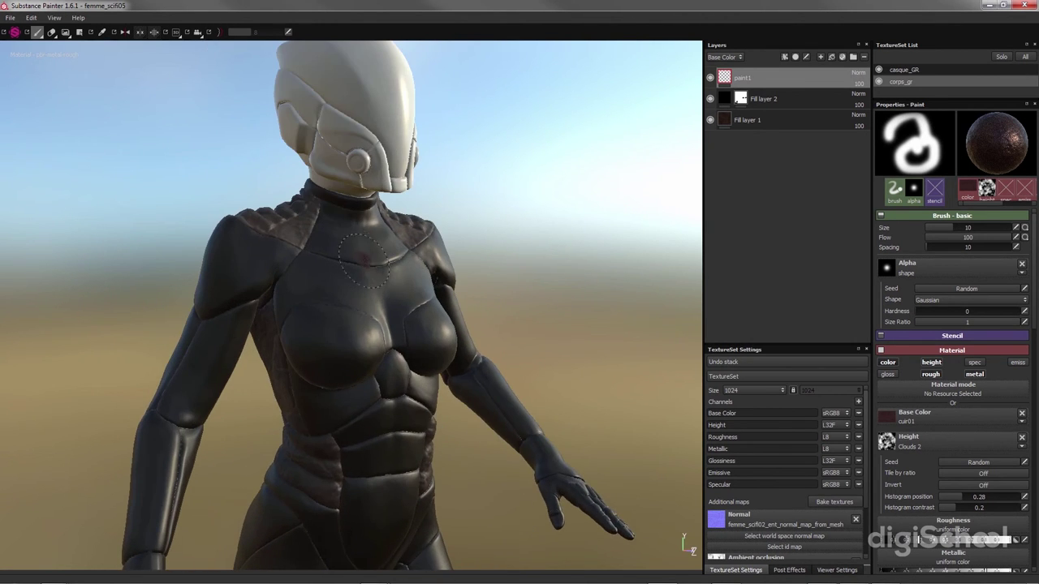
{"action": "scroll", "coordinate": [426, 328], "scroll_direction": "up", "scroll_amount": 2}
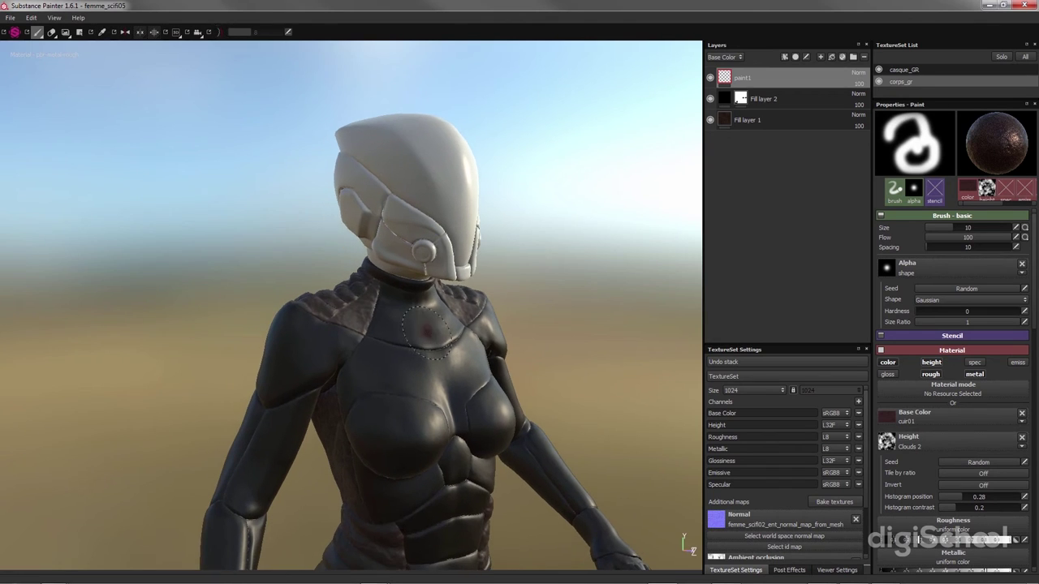
{"action": "left_click_drag", "start_coordinate": [426, 329], "coordinate": [455, 325], "text": "alt"}
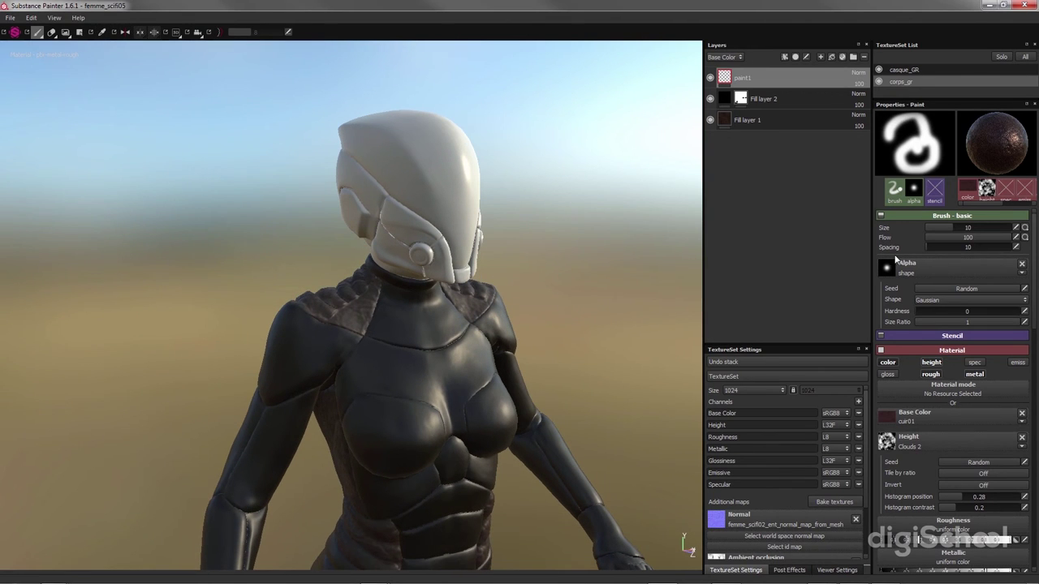
- Paint leather on the chest at brush size 19.71, undo two strokes, then repaint toward the neck
{"action": "left_click_drag", "start_coordinate": [950, 231], "coordinate": [962, 228]}
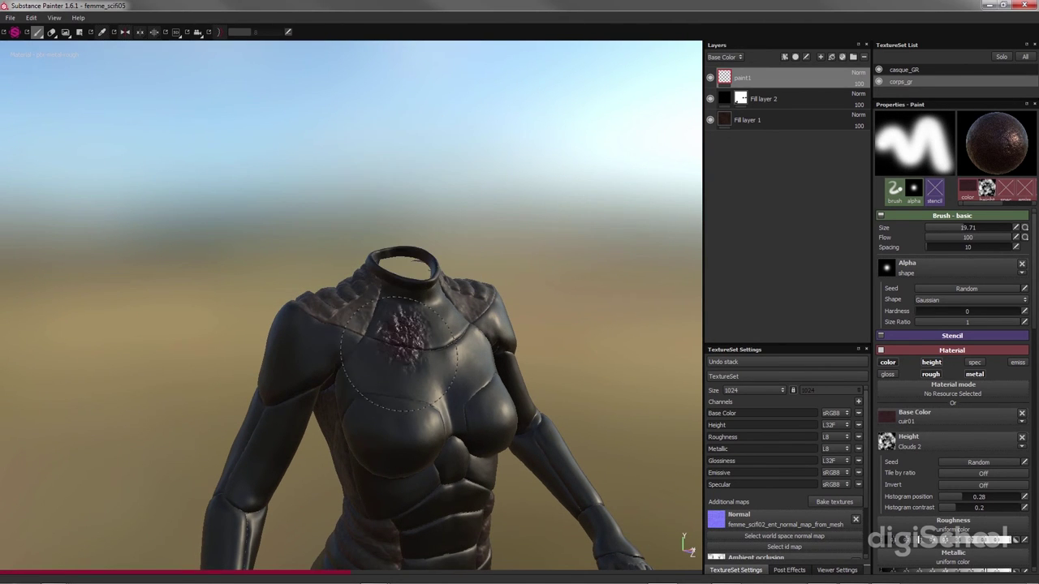
{"action": "left_click_drag", "start_coordinate": [398, 341], "coordinate": [454, 329]}
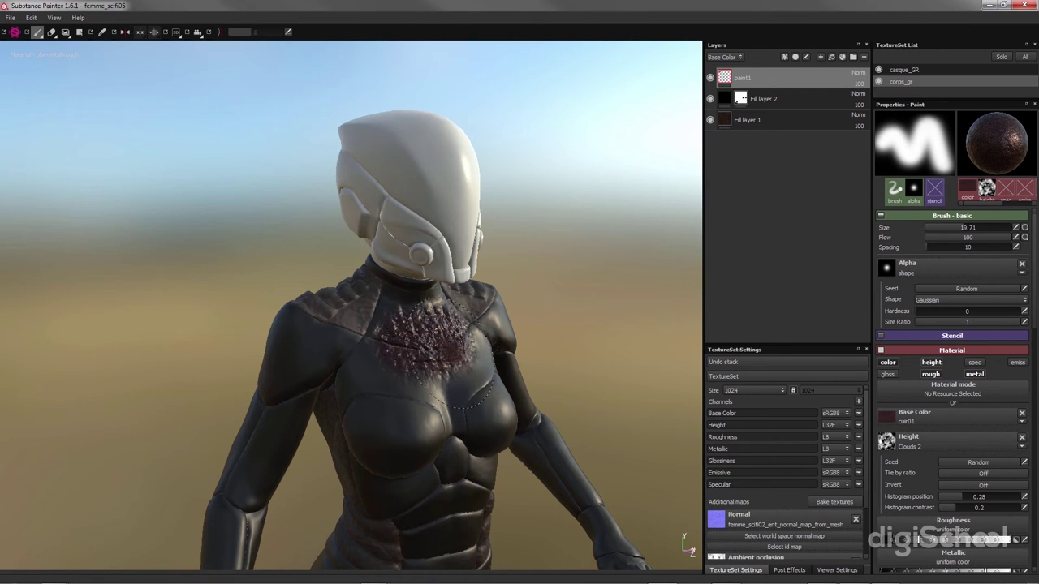
{"action": "key", "text": "ctrl"}
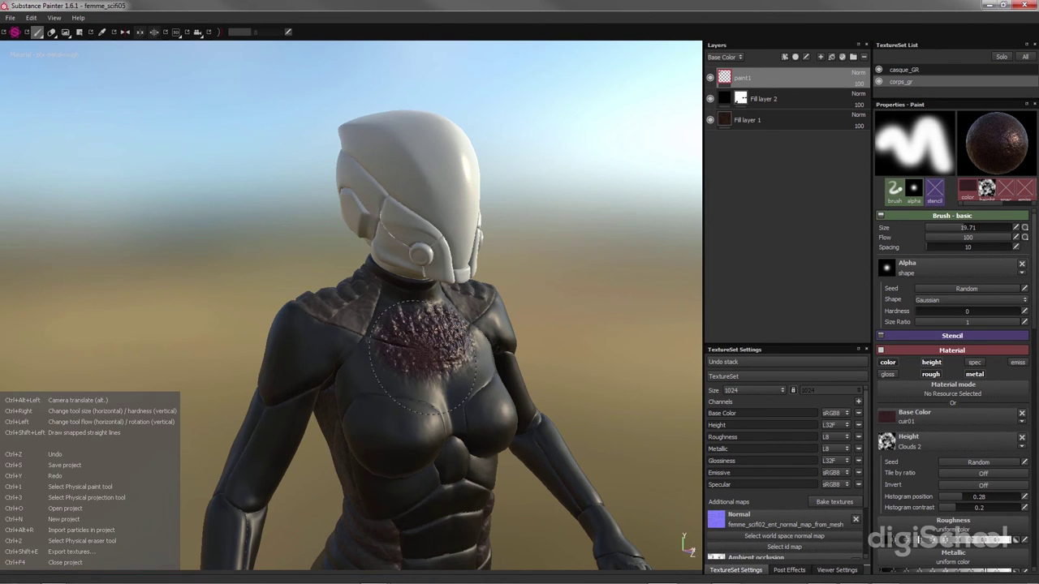
{"action": "key", "text": "ctrl+z"}
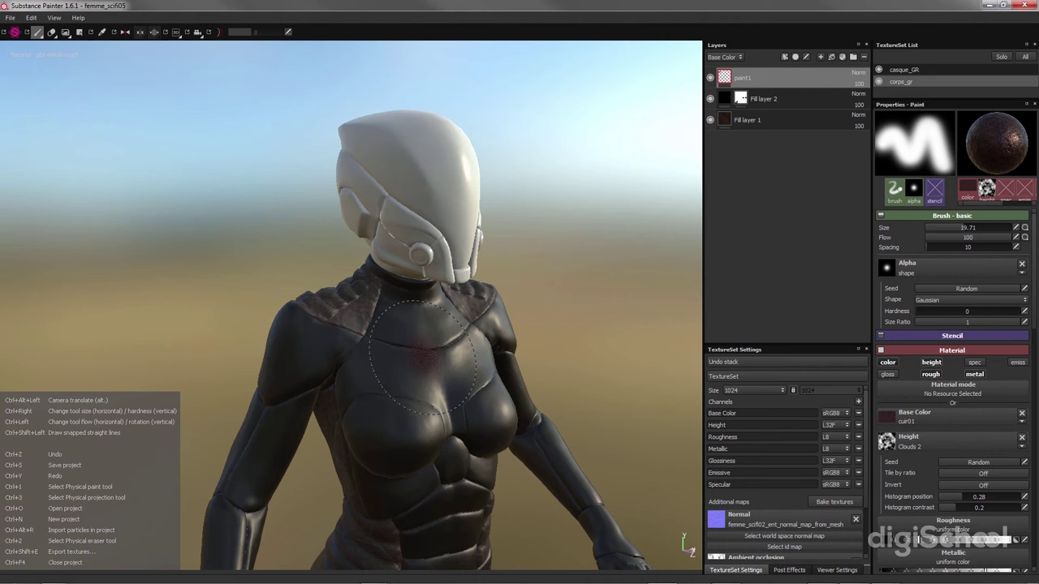
{"action": "key", "text": "ctrl+z"}
{"action": "mouse_move", "coordinate": [439, 366]}
{"action": "left_mouse_down"}
{"action": "mouse_move", "coordinate": [410, 324]}
{"action": "mouse_move", "coordinate": [436, 354]}
{"action": "left_mouse_up"}
{"action": "scroll", "coordinate": [434, 353], "scroll_direction": "up", "scroll_amount": 5}
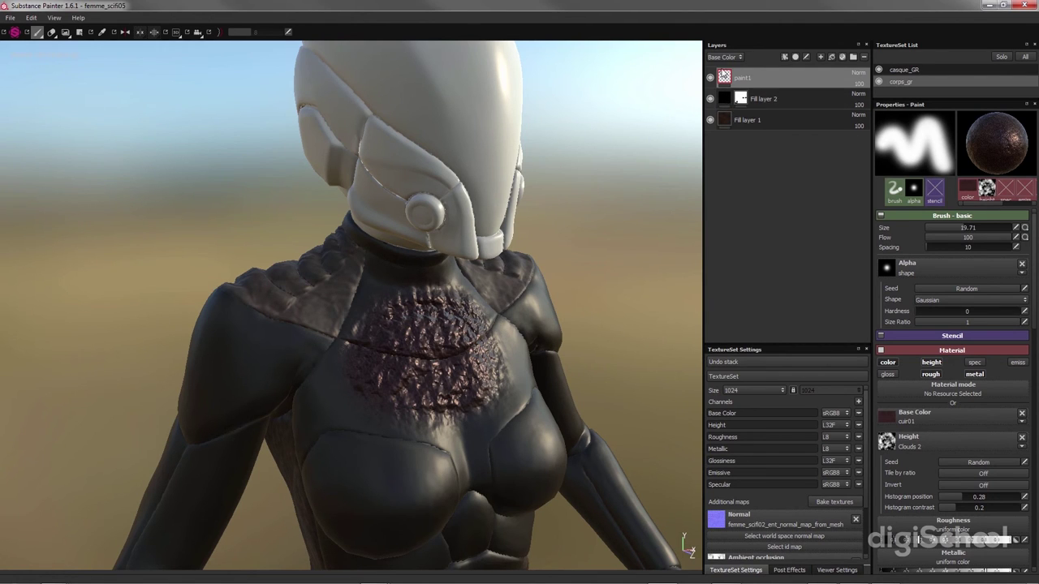
- Show the Height channel in the Layers panel and set paint1's opacity to 12
{"action": "left_click", "coordinate": [722, 57]}
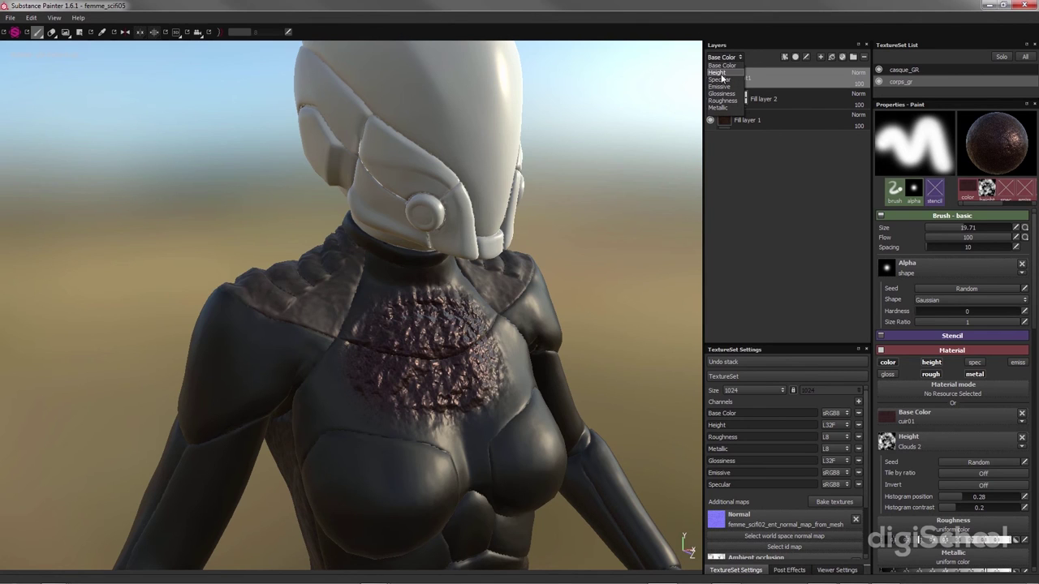
{"action": "left_click", "coordinate": [717, 72]}
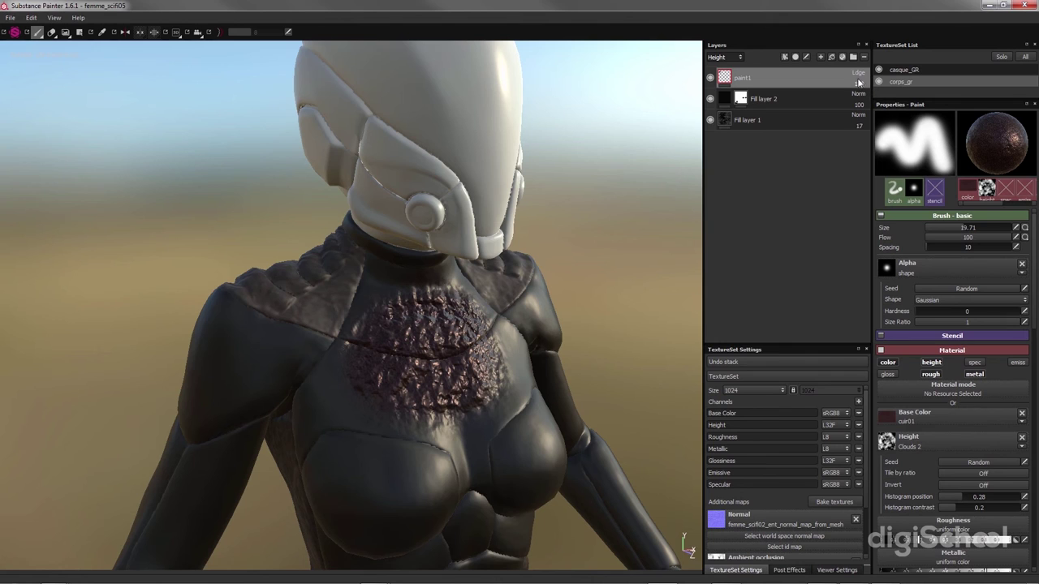
{"action": "mouse_move", "coordinate": [859, 84]}
{"action": "left_click_drag", "start_coordinate": [865, 90], "coordinate": [856, 96]}
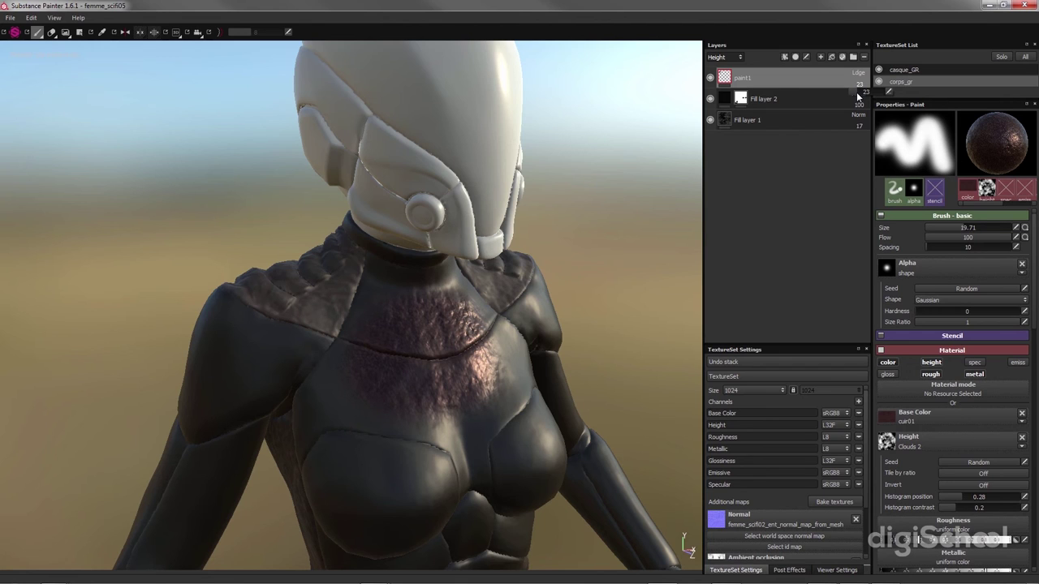
{"action": "left_click_drag", "start_coordinate": [854, 91], "coordinate": [853, 96]}
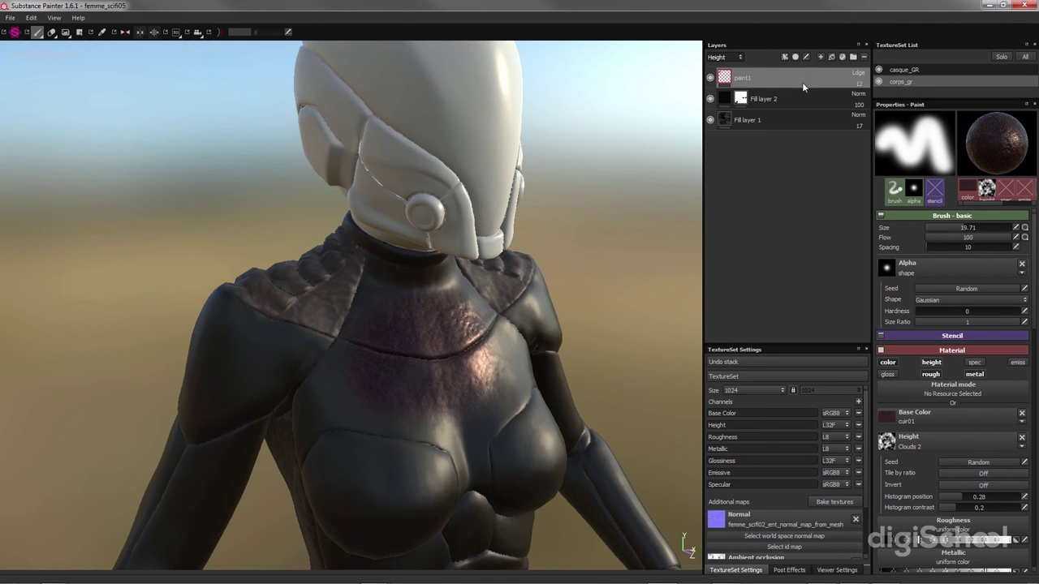
- Hide the helmet, brush another faint leather stroke across the right chest, then toggle the helmet again
{"action": "key", "text": "alt+q"}
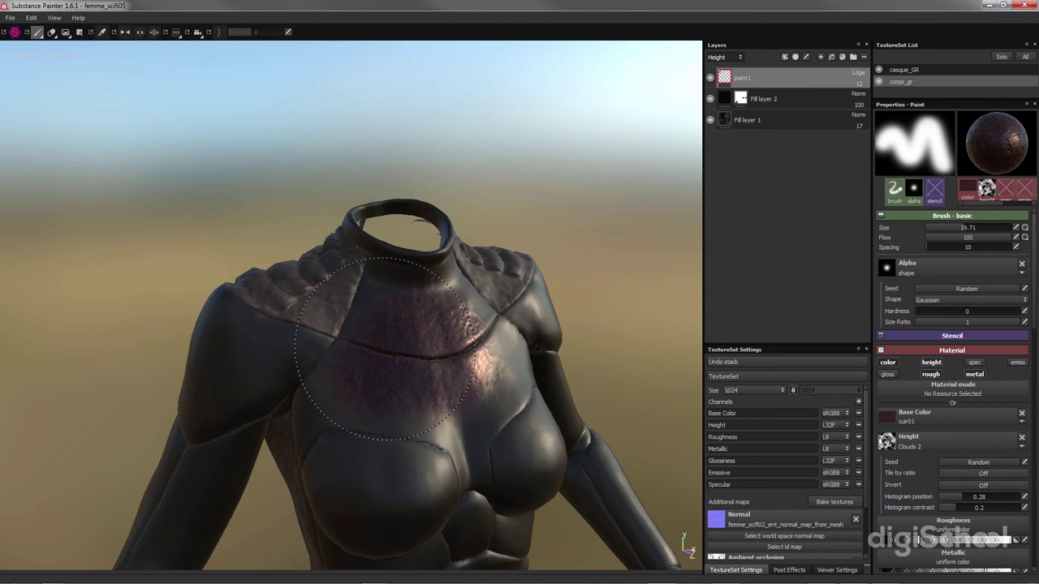
{"action": "left_click_drag", "start_coordinate": [395, 310], "coordinate": [491, 345]}
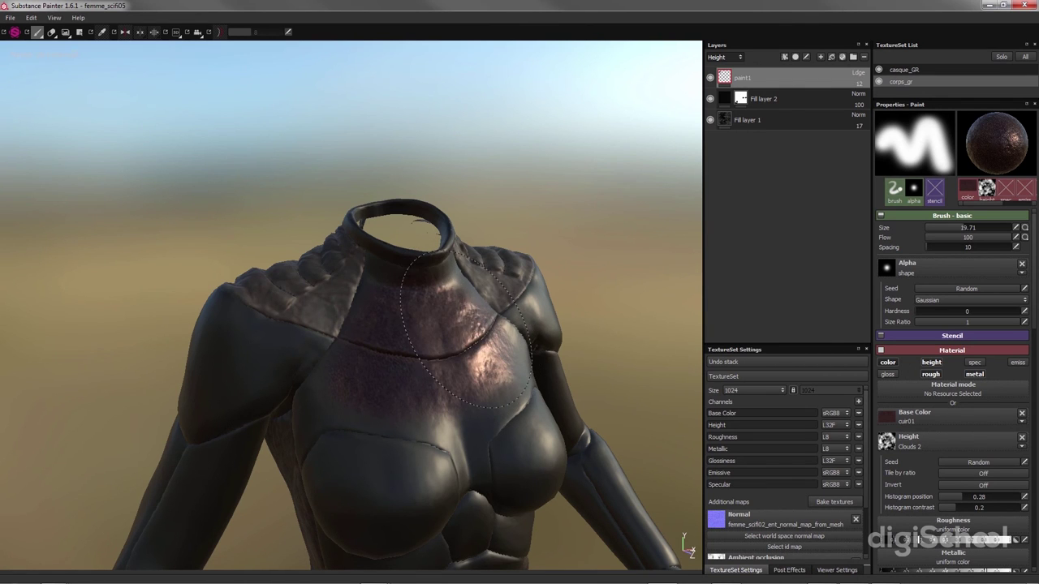
{"action": "key", "text": "alt+q"}
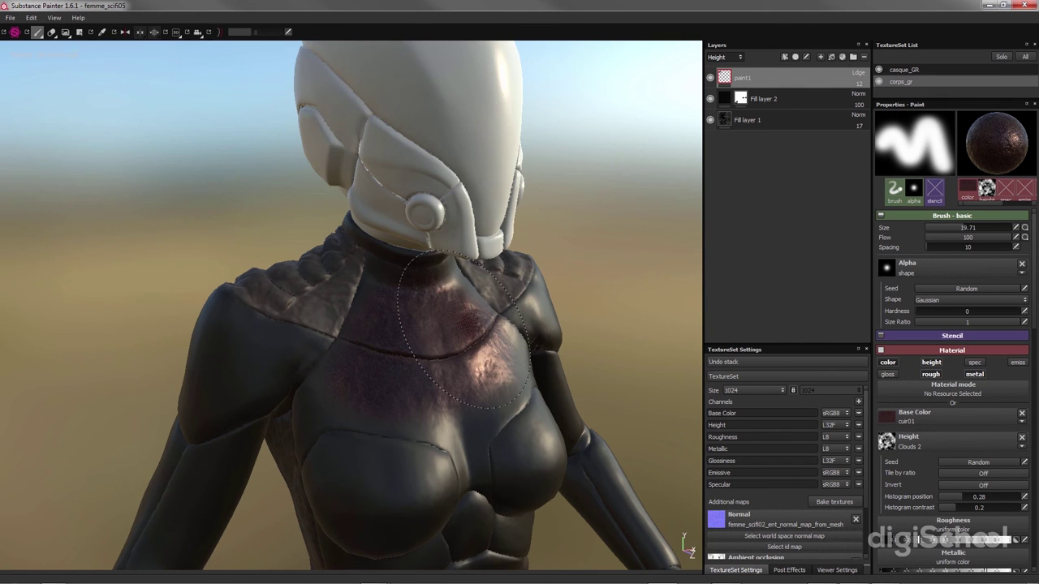